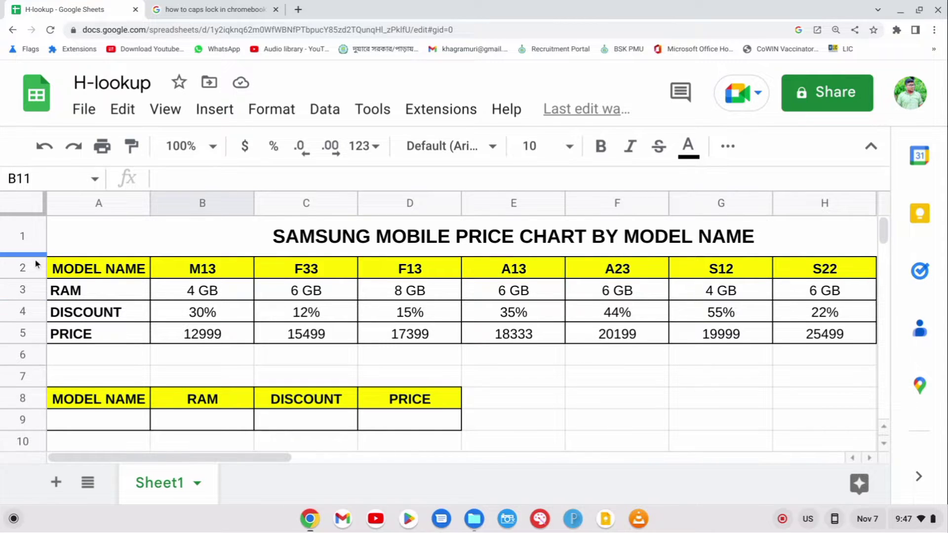
Review the model name, RAM, discount and price rows of the price chart
{"action": "scroll", "coordinate": [93, 392], "scroll_direction": "down", "scroll_amount": 1}
{"action": "scroll", "coordinate": [93, 393], "scroll_direction": "up", "scroll_amount": 1}
{"action": "left_click", "coordinate": [40, 270]}
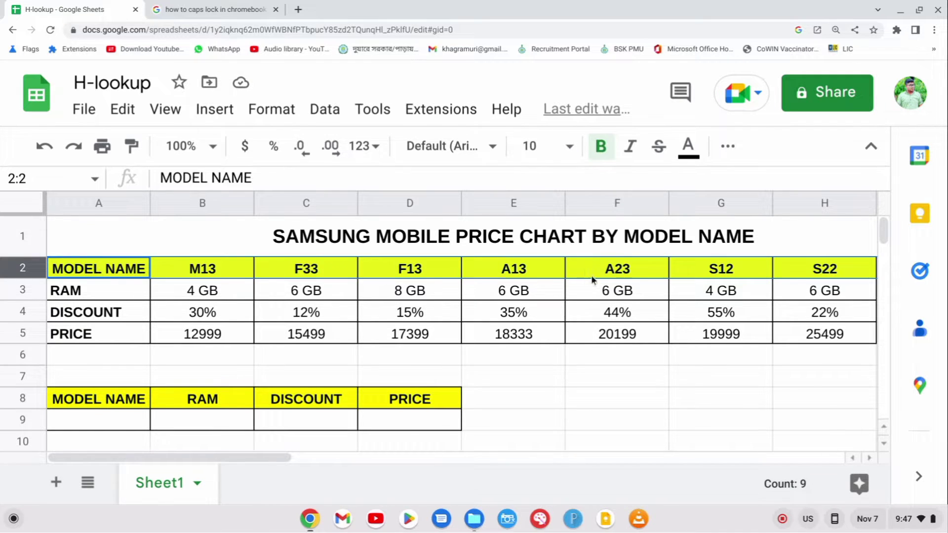
{"action": "left_click", "coordinate": [10, 295]}
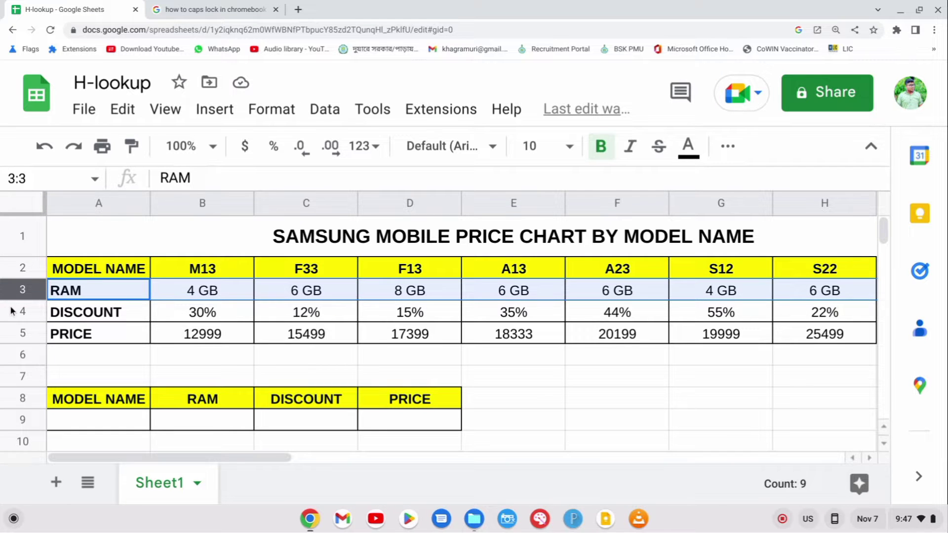
{"action": "left_click", "coordinate": [13, 311]}
{"action": "left_click", "coordinate": [15, 333]}
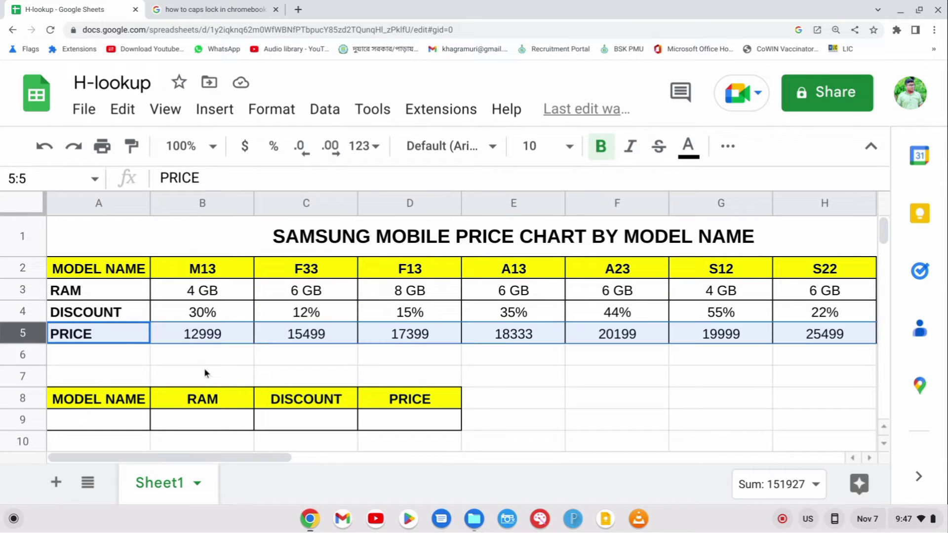
Start an HLOOKUP formula in the RAM cell B9 with A9 as the search key
{"action": "left_click", "coordinate": [218, 434]}
{"action": "scroll", "coordinate": [220, 431], "scroll_direction": "down", "scroll_amount": 1}
{"action": "left_click", "coordinate": [200, 385]}
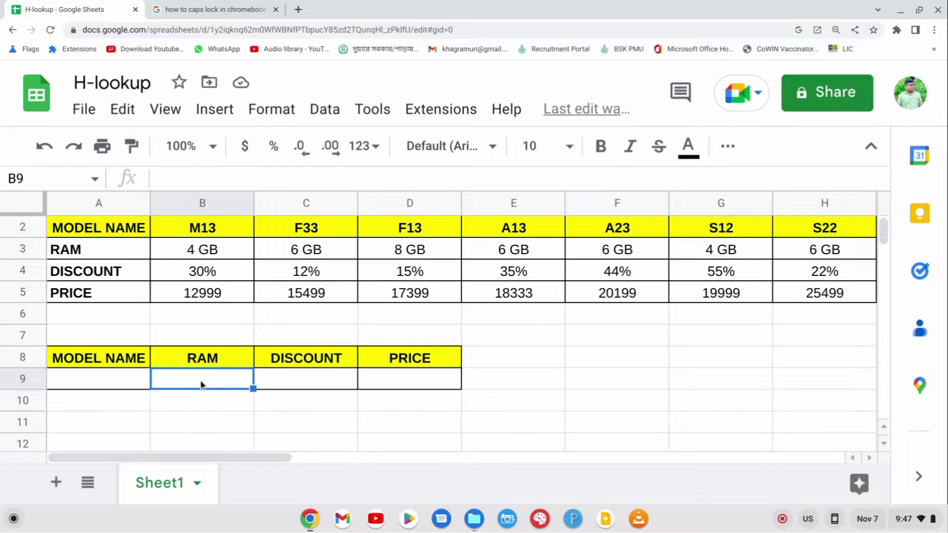
{"action": "type", "text": "=h"}
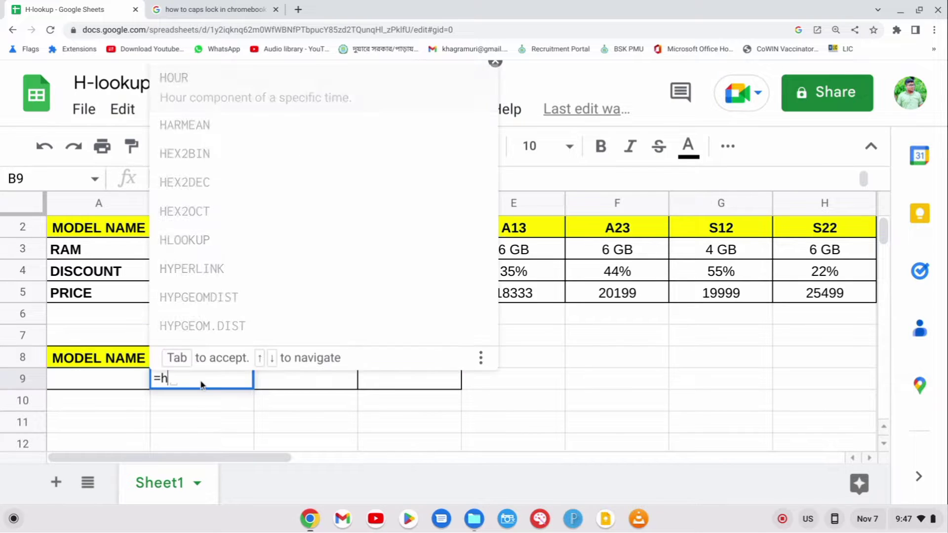
{"action": "type", "text": "loo"}
{"action": "key", "text": "Tab"}
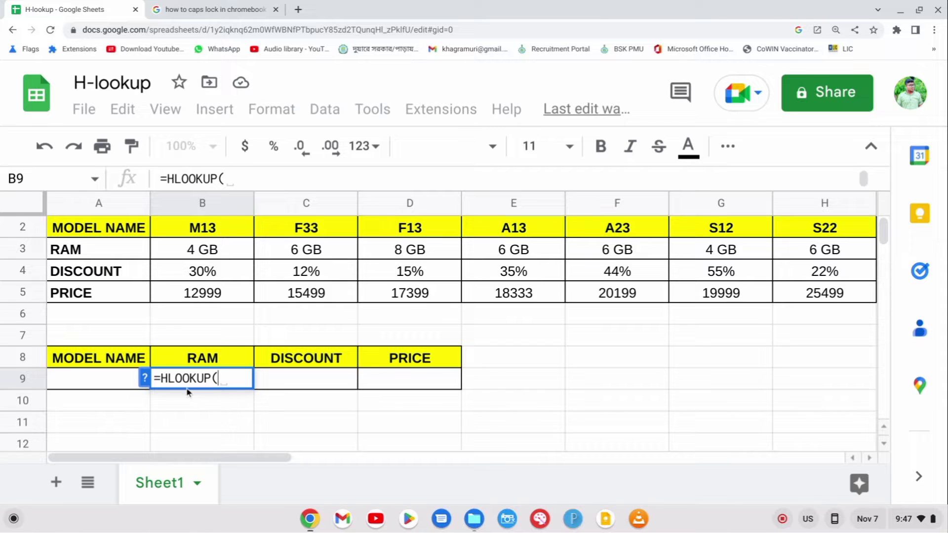
{"action": "left_click", "coordinate": [105, 384]}
{"action": "type", "text": ","}
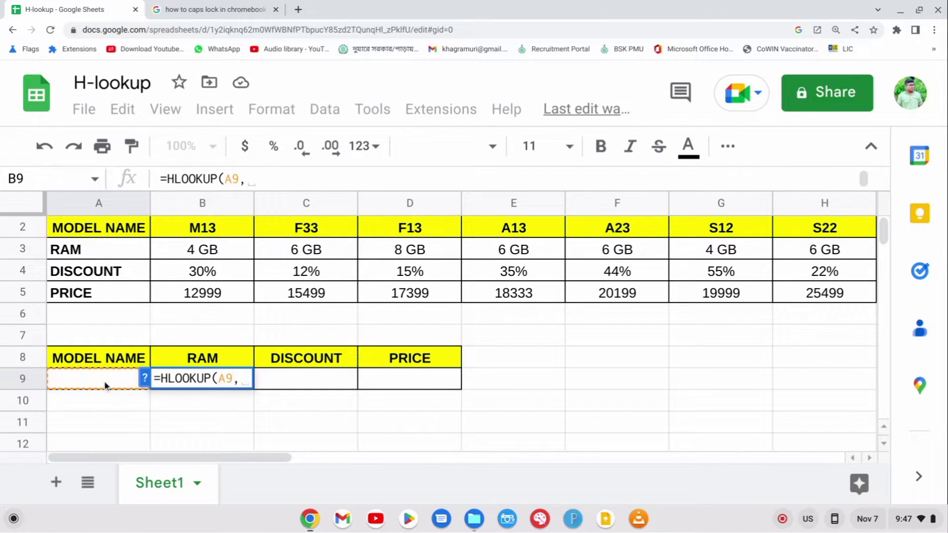
Complete the B9 HLOOKUP formula with range B2:I5, row index 2 and 0 for an exact match
{"action": "left_click_drag", "start_coordinate": [176, 221], "coordinate": [763, 295]}
{"action": "type", "text": ","}
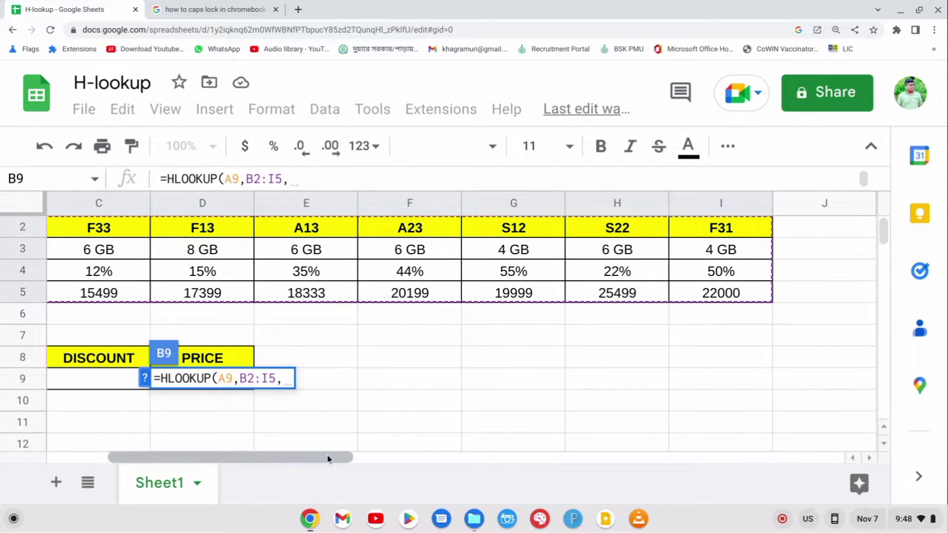
{"action": "left_click_drag", "start_coordinate": [327, 458], "coordinate": [177, 445]}
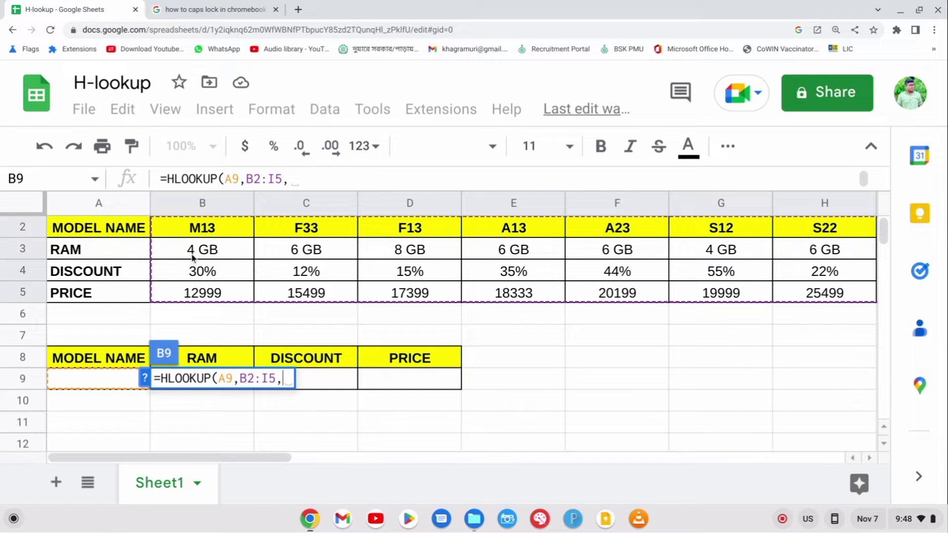
{"action": "type", "text": "2,0"}
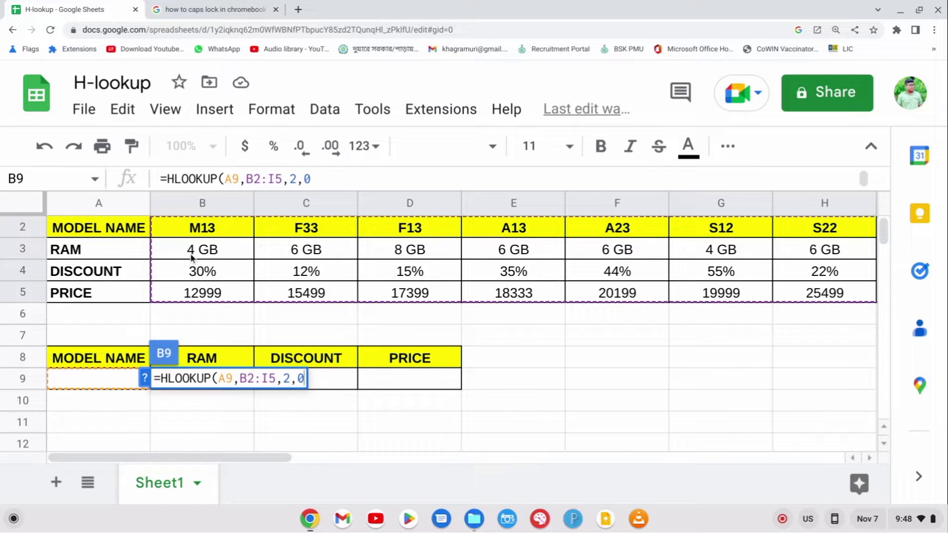
{"action": "key", "text": "Return"}
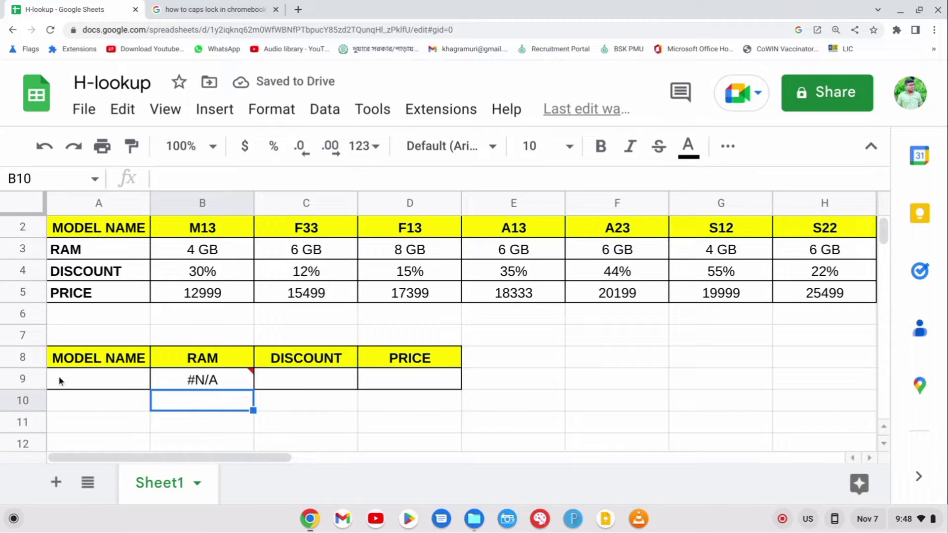
Enter M13 as the model name in A9 to test the RAM lookup
{"action": "left_click", "coordinate": [100, 386]}
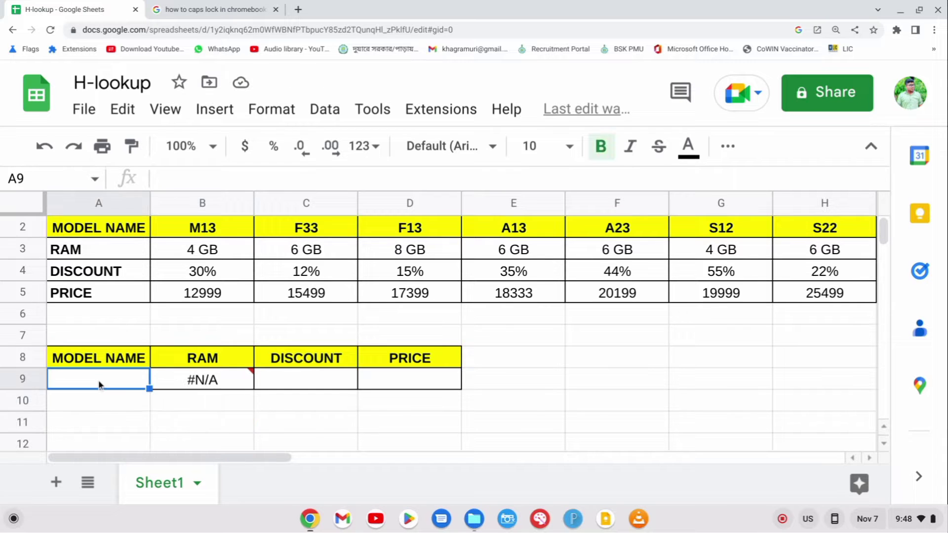
{"action": "type", "text": "M1"}
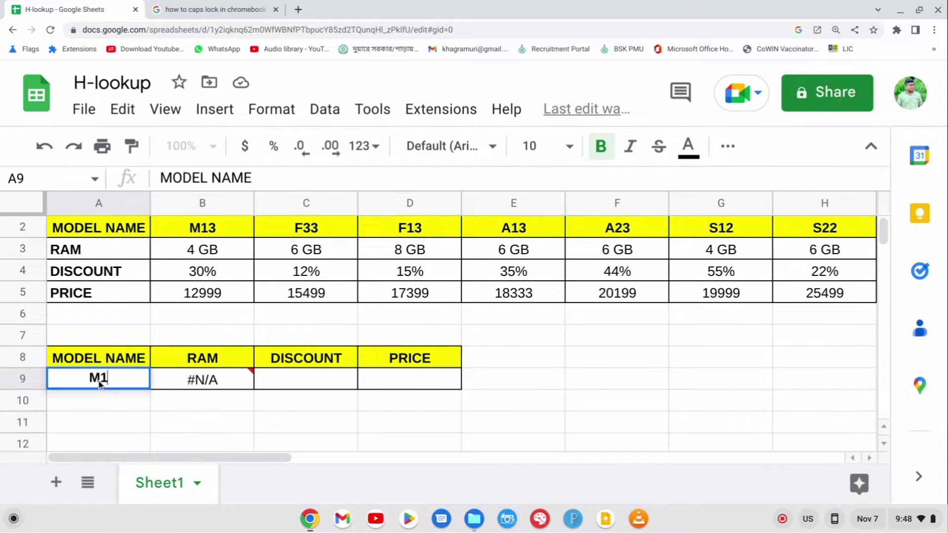
{"action": "type", "text": "3"}
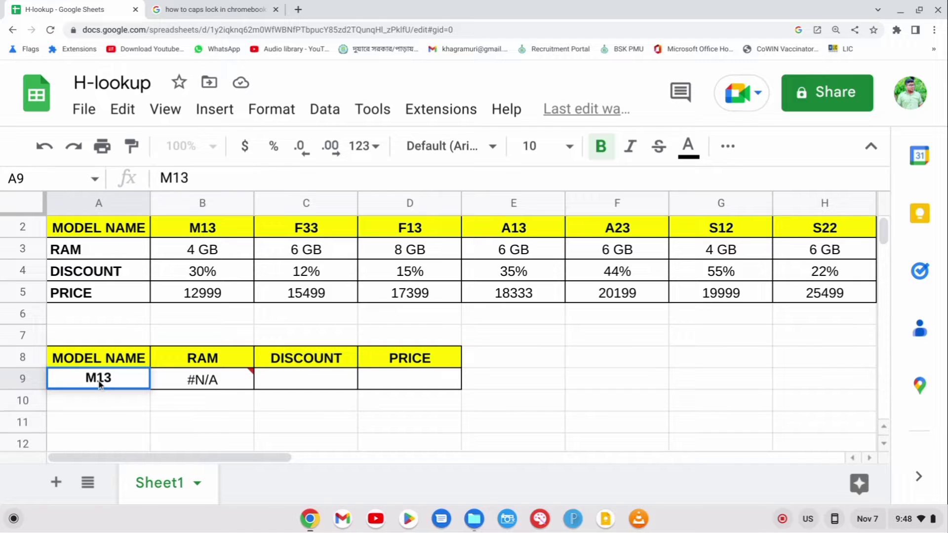
{"action": "key", "text": "Return"}
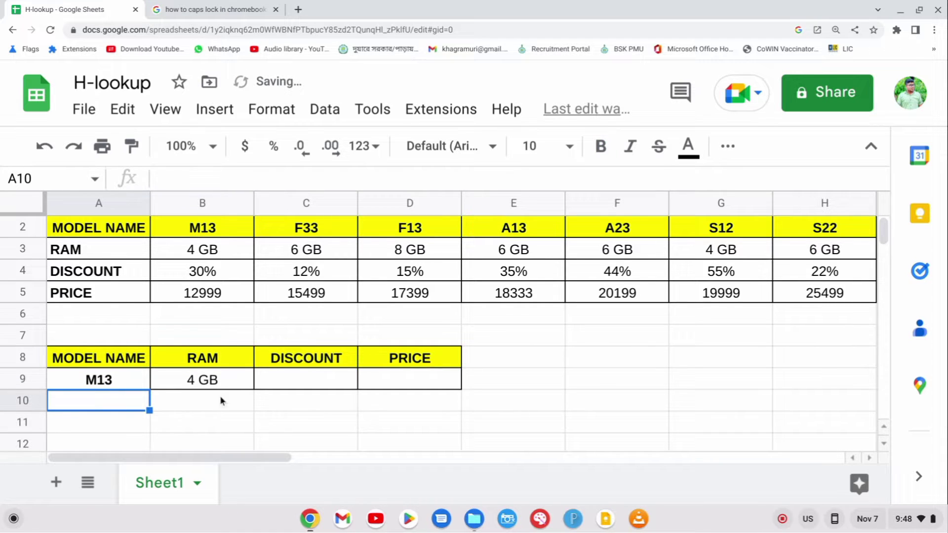
Replace the model name in A9 with f33 and compare the RAM lookup with the chart's RAM row
{"action": "left_click", "coordinate": [236, 382]}
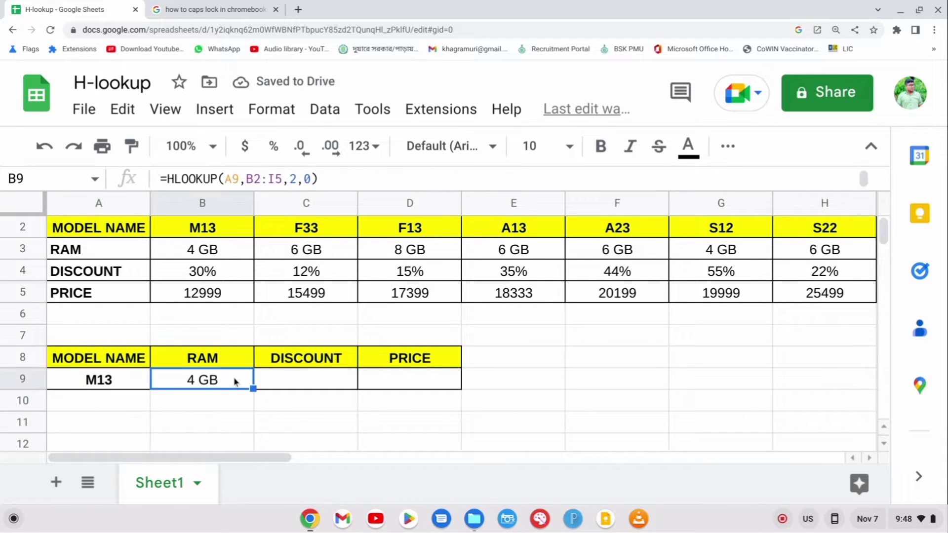
{"action": "left_click", "coordinate": [292, 231]}
{"action": "left_click", "coordinate": [120, 380]}
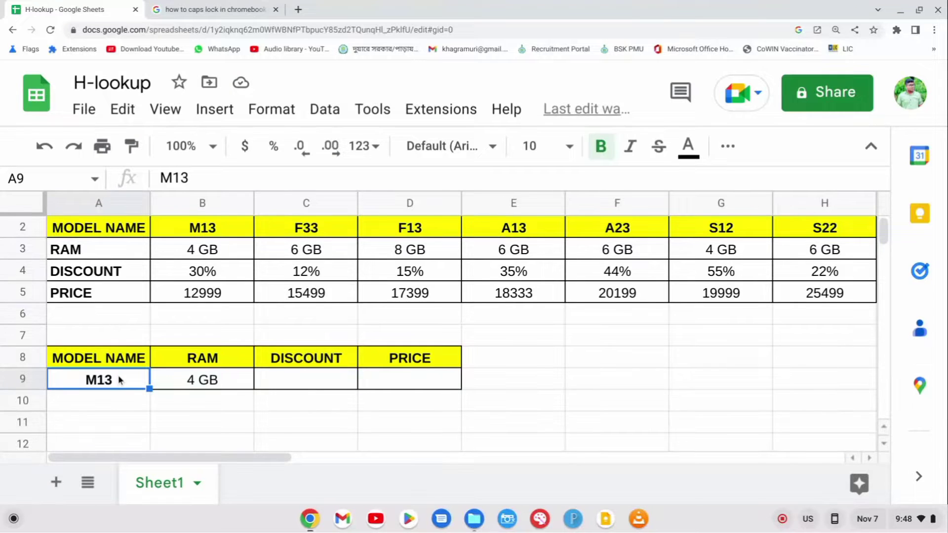
{"action": "type", "text": "f33"}
{"action": "key", "text": "Return"}
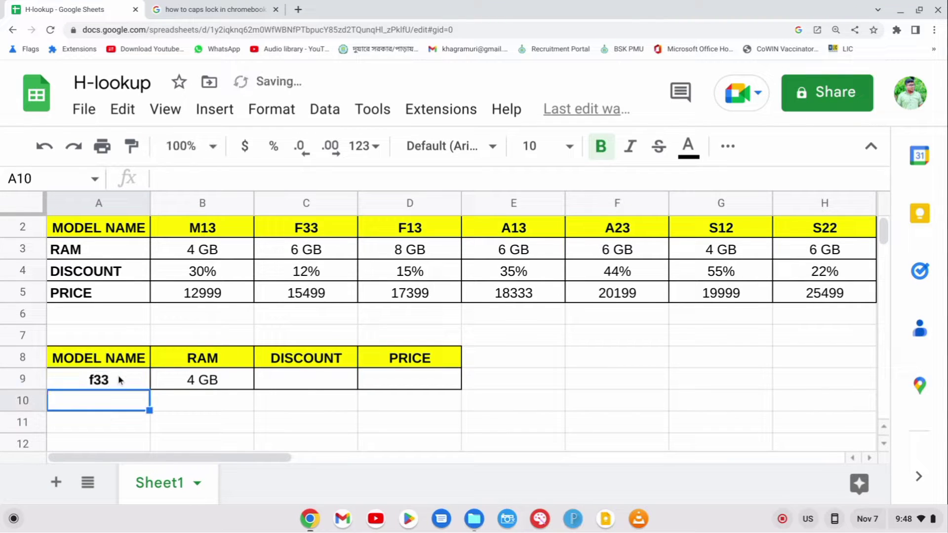
{"action": "left_click", "coordinate": [33, 255]}
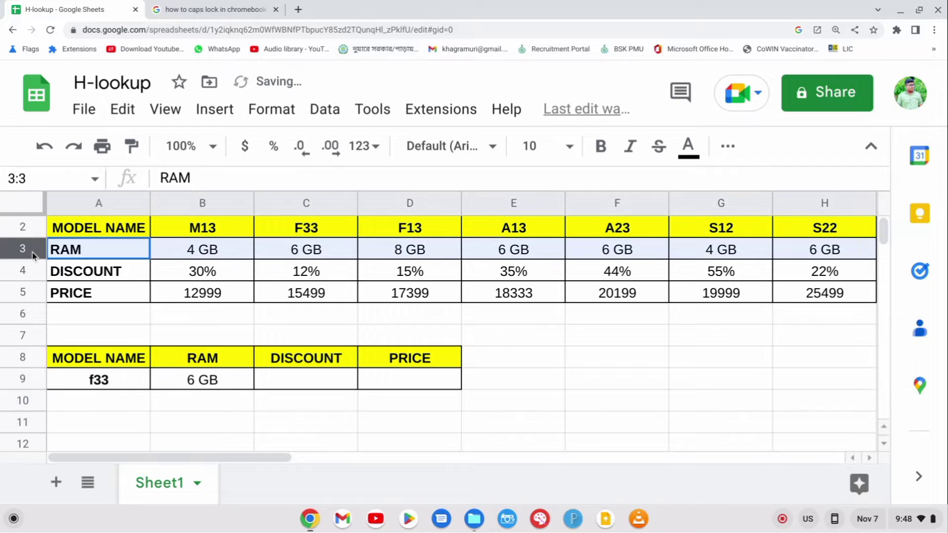
{"action": "left_click", "coordinate": [208, 417]}
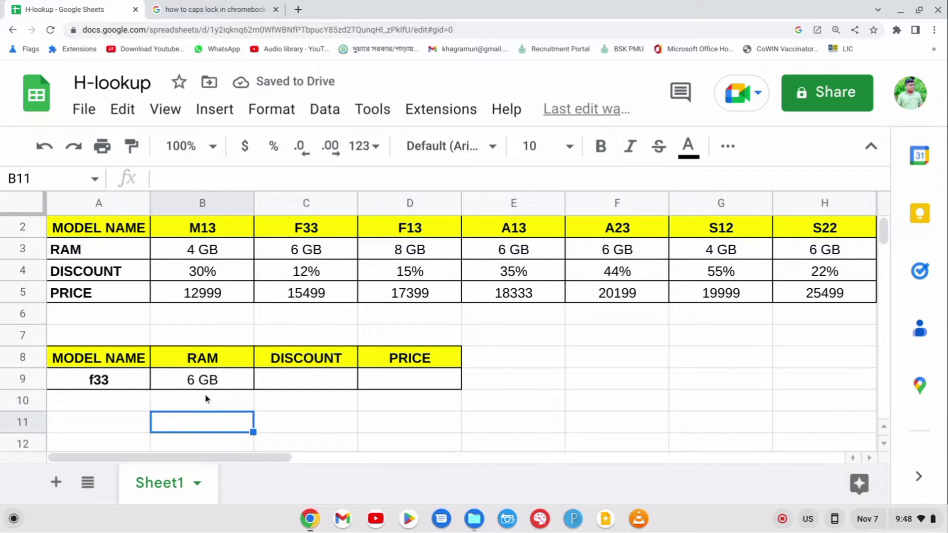
Edit the B9 formula to use $A9 as the search key and $B2:I5 as the lookup range
{"action": "left_click", "coordinate": [205, 380]}
{"action": "left_click", "coordinate": [277, 378]}
{"action": "left_click", "coordinate": [391, 380]}
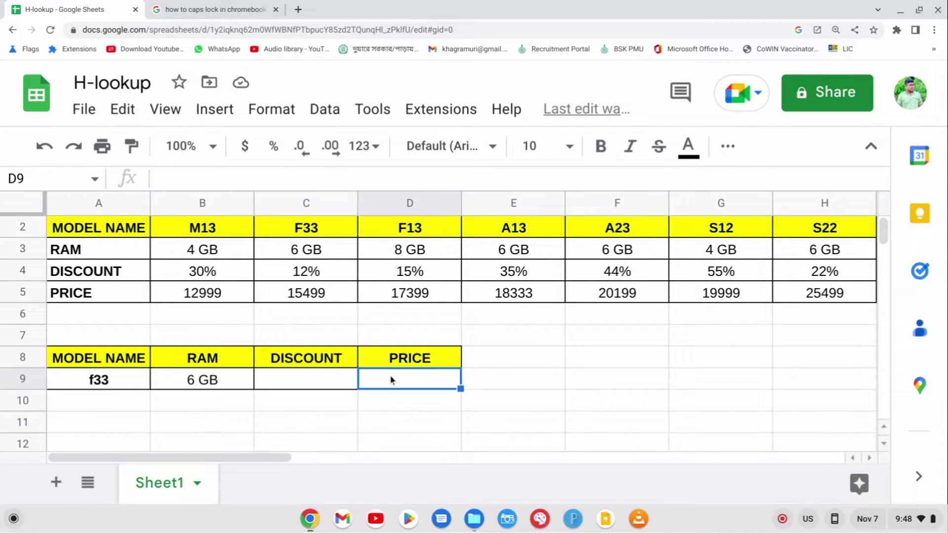
{"action": "left_click", "coordinate": [250, 423]}
{"action": "left_click", "coordinate": [229, 383]}
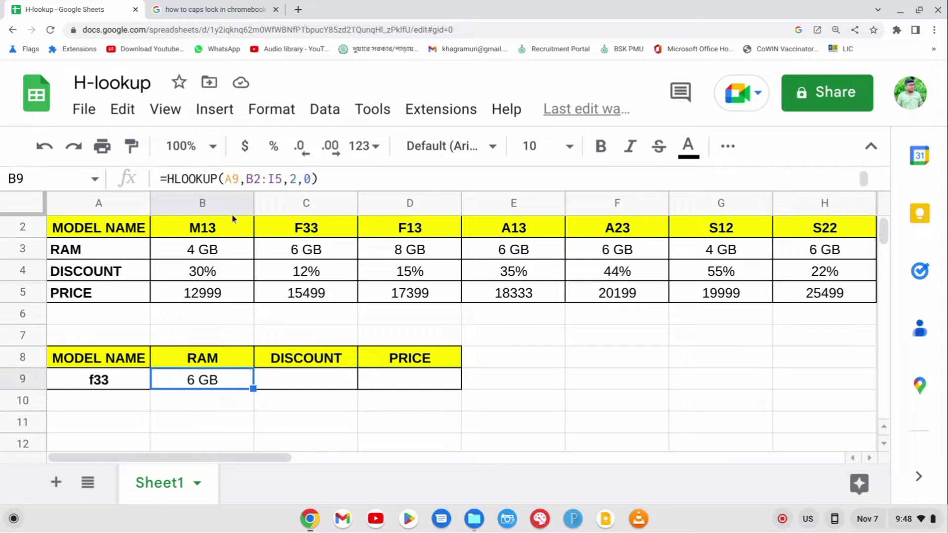
{"action": "left_click", "coordinate": [227, 178]}
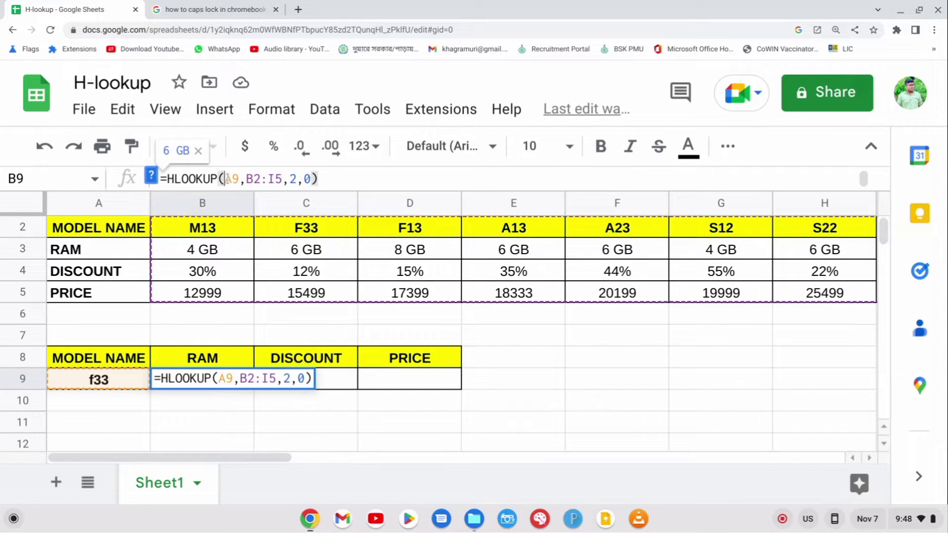
{"action": "type", "text": "$"}
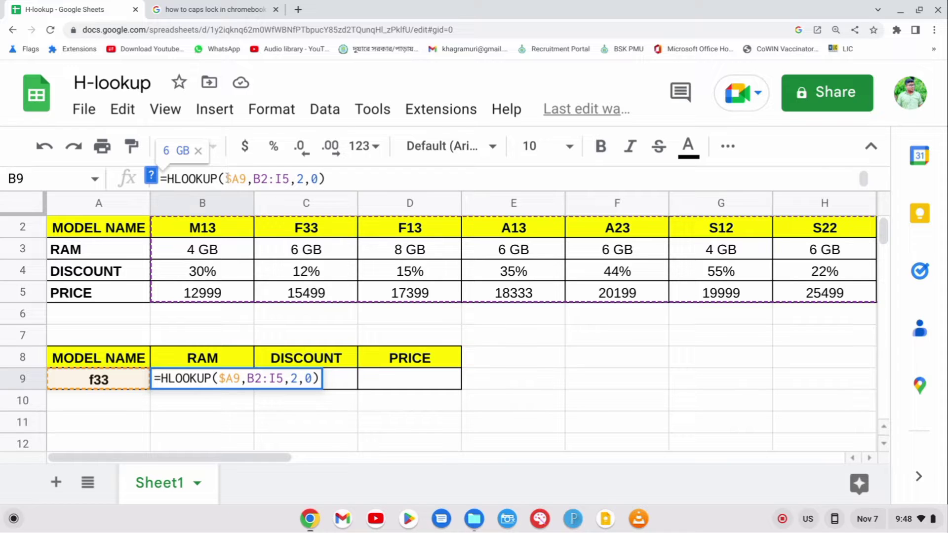
{"action": "left_click", "coordinate": [255, 183]}
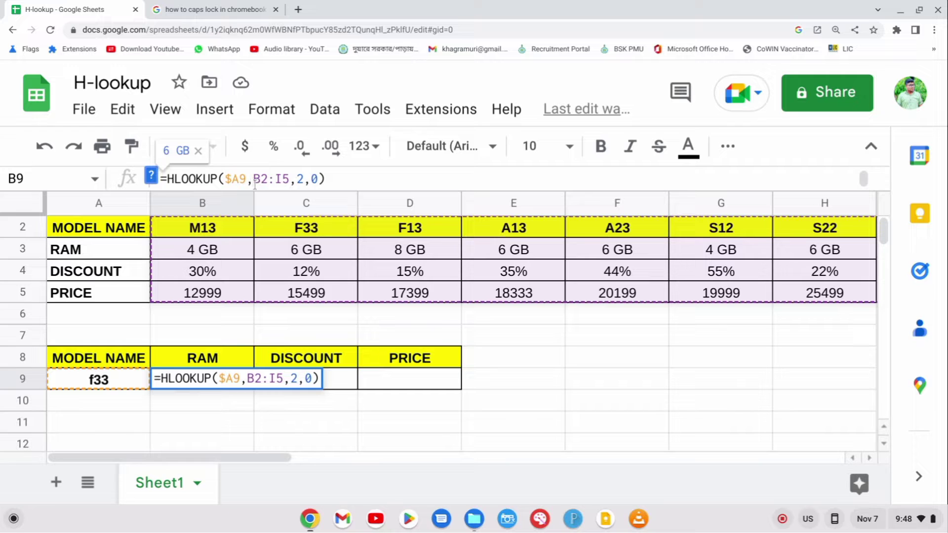
{"action": "type", "text": "$"}
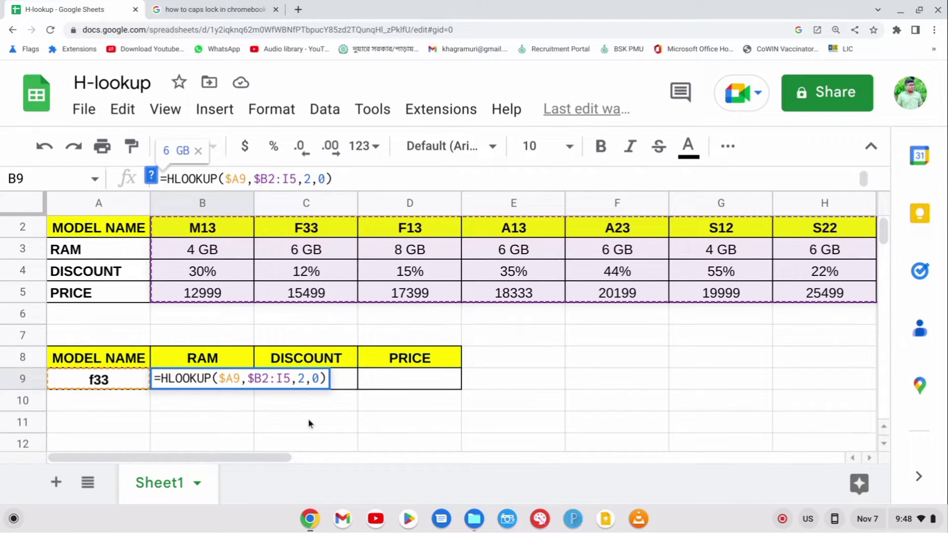
{"action": "key", "text": "Return"}
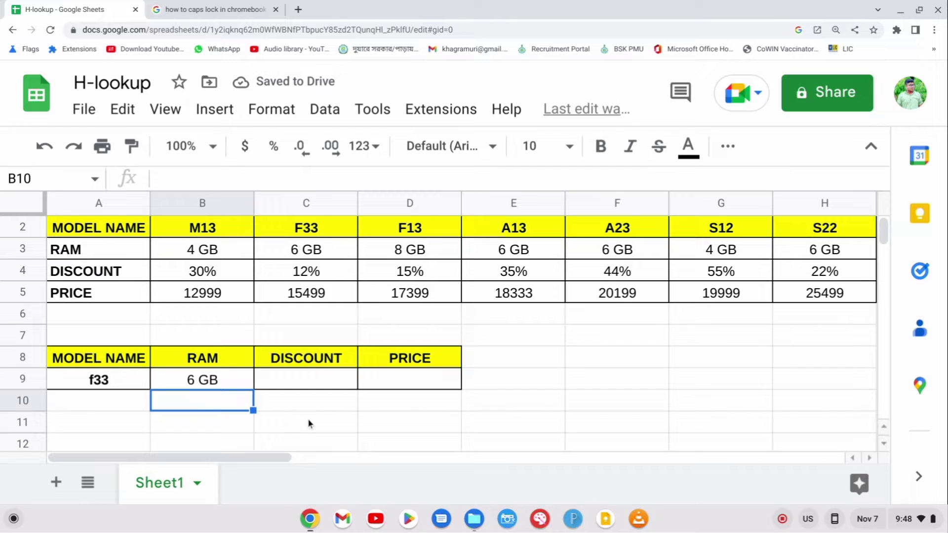
Fill the B9 HLOOKUP formula across to the discount and price cells C9 and D9
{"action": "left_click", "coordinate": [214, 384]}
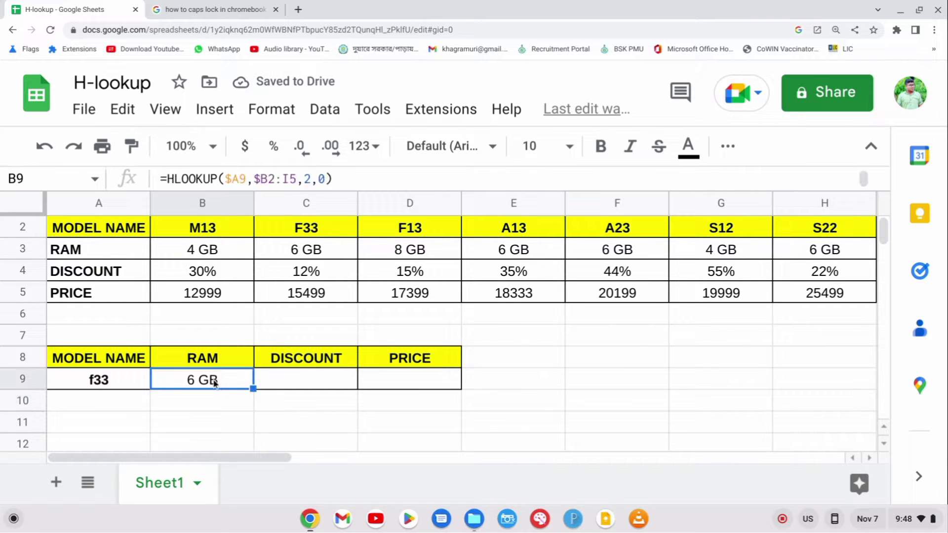
{"action": "left_click_drag", "start_coordinate": [253, 389], "coordinate": [389, 387]}
{"action": "left_click", "coordinate": [328, 408]}
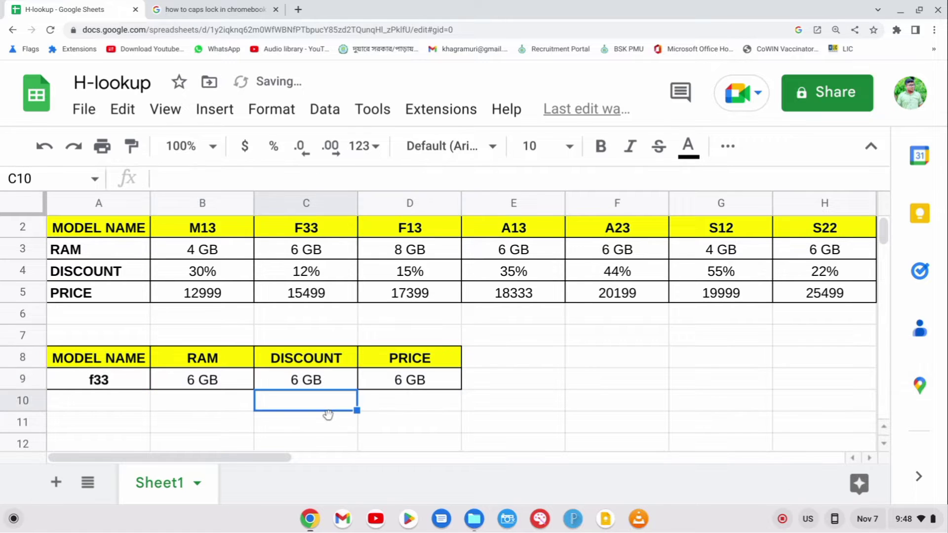
Change the row index in the C9 discount formula to 3
{"action": "left_click", "coordinate": [295, 382]}
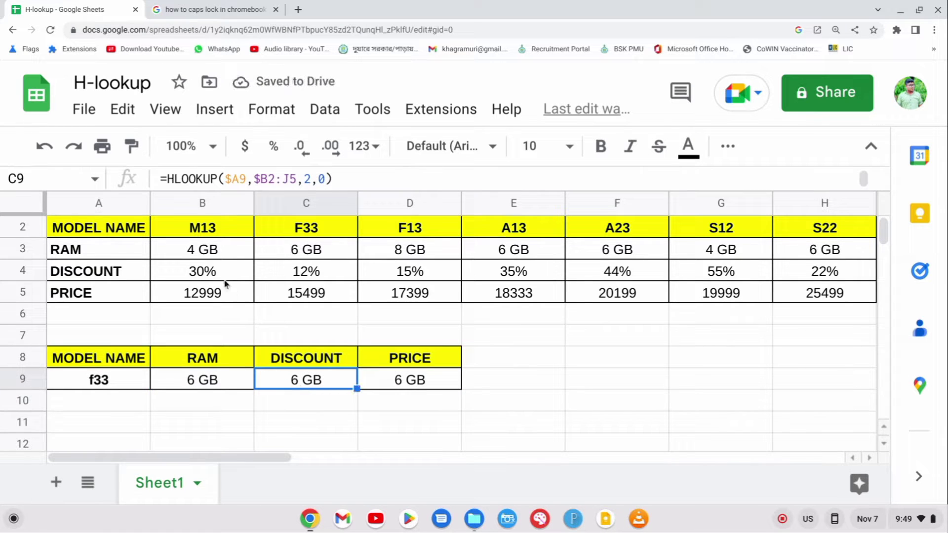
{"action": "left_click", "coordinate": [38, 273]}
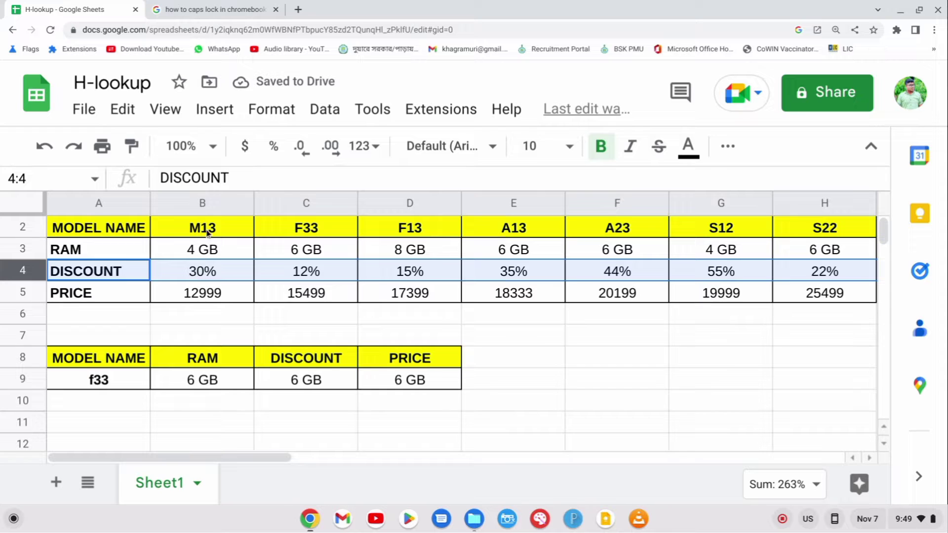
{"action": "left_click", "coordinate": [214, 277]}
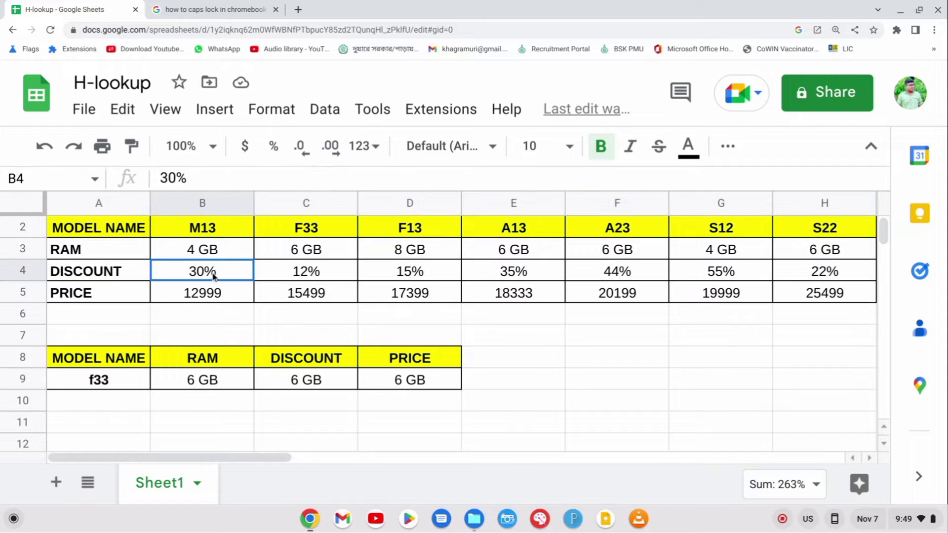
{"action": "left_click", "coordinate": [334, 374]}
{"action": "double_click", "coordinate": [335, 375]}
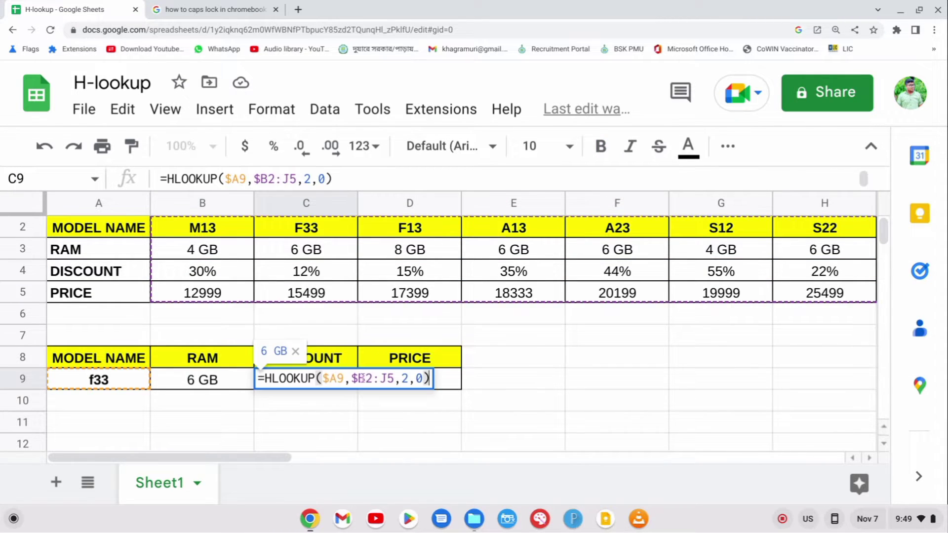
{"action": "left_click", "coordinate": [410, 379]}
{"action": "key", "text": "BackSpace"}
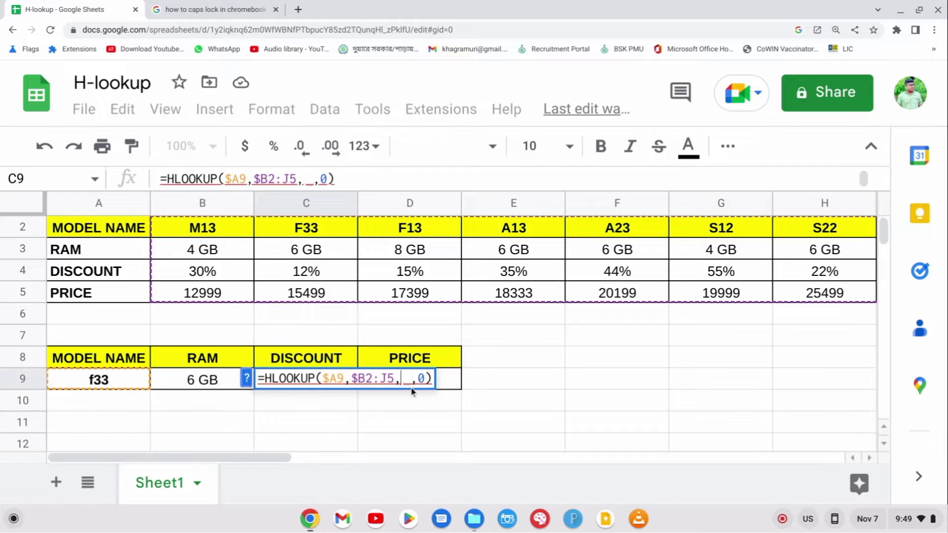
{"action": "type", "text": "3"}
{"action": "key", "text": "Return"}
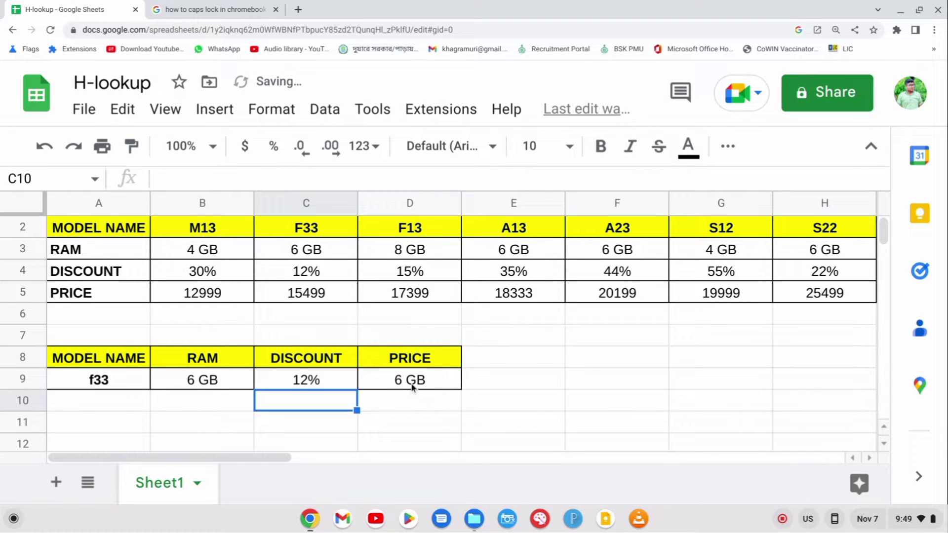
Change the row index in the D9 price formula to 4
{"action": "left_click", "coordinate": [427, 384]}
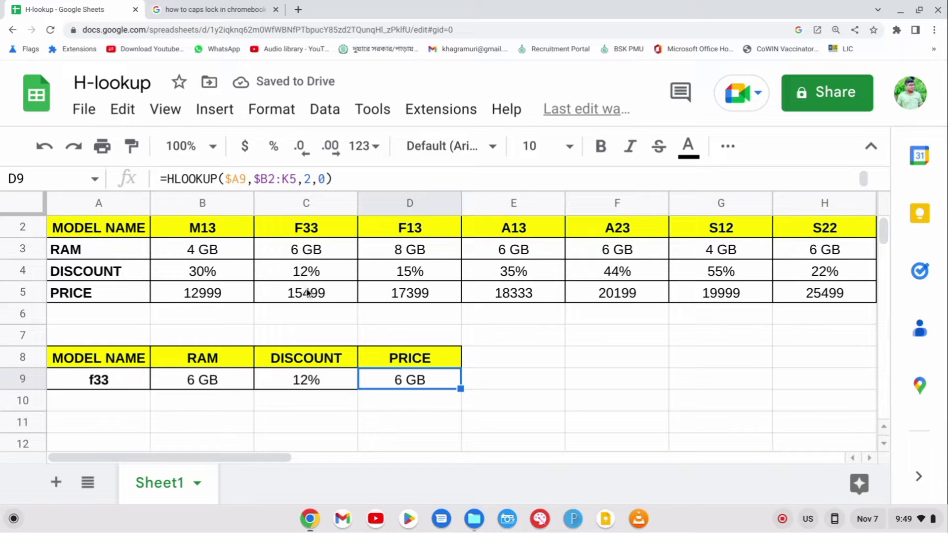
{"action": "double_click", "coordinate": [423, 381]}
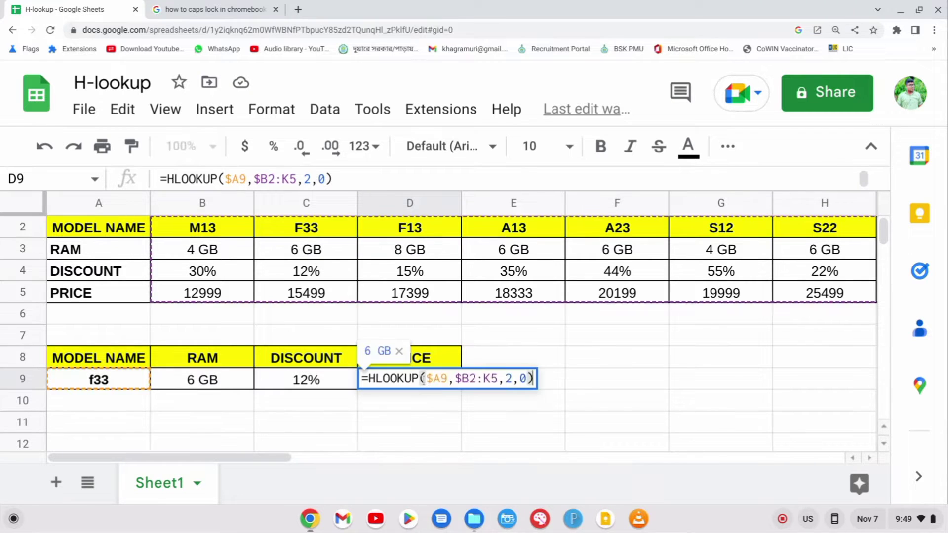
{"action": "key", "text": "BackSpace"}
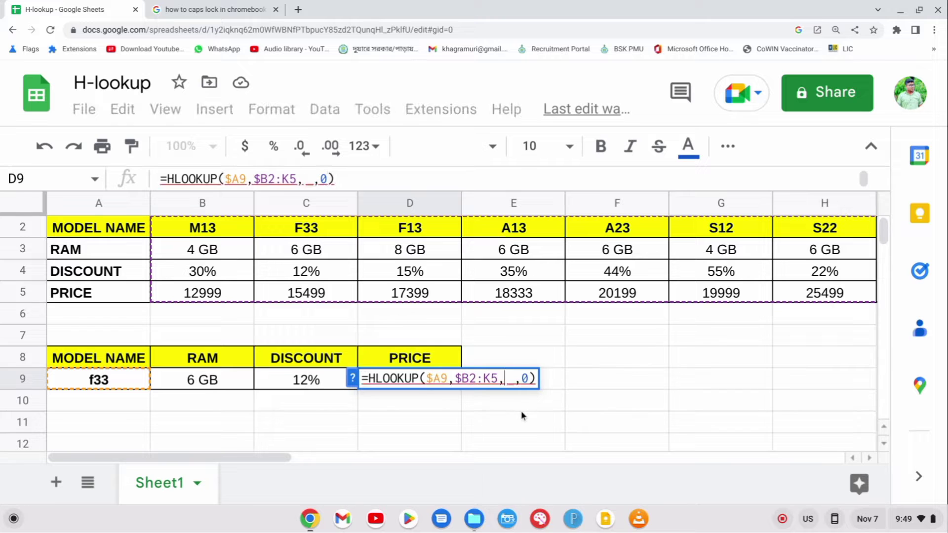
{"action": "type", "text": "4"}
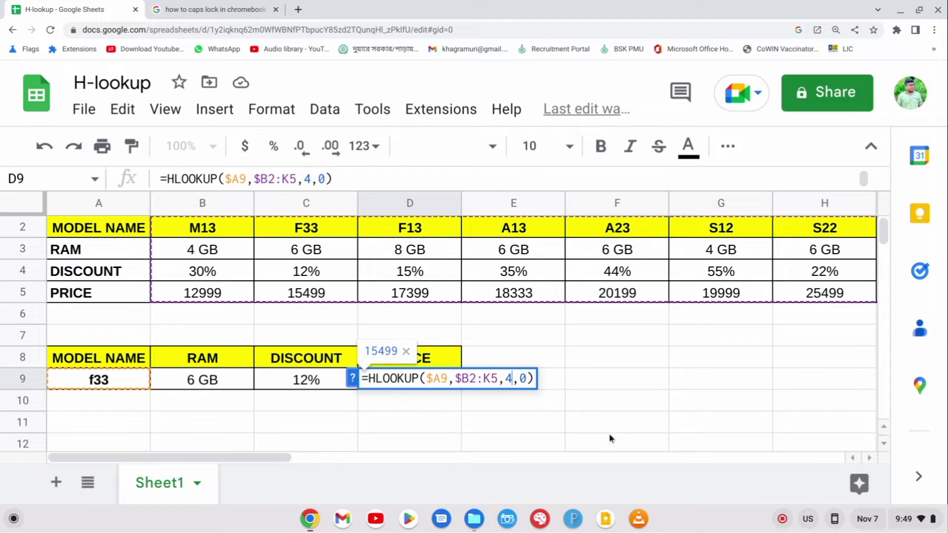
{"action": "left_click", "coordinate": [577, 423]}
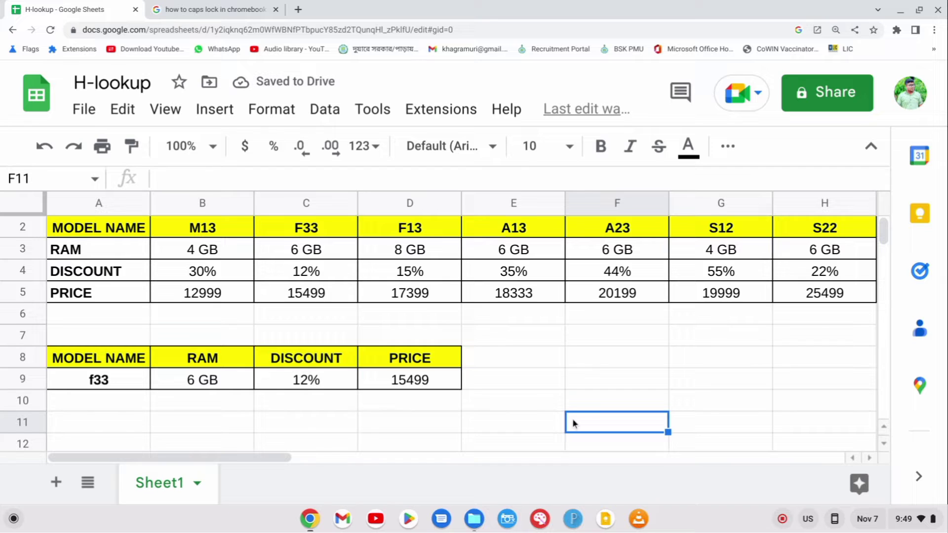
Clear the model name from A9
{"action": "left_click", "coordinate": [115, 388]}
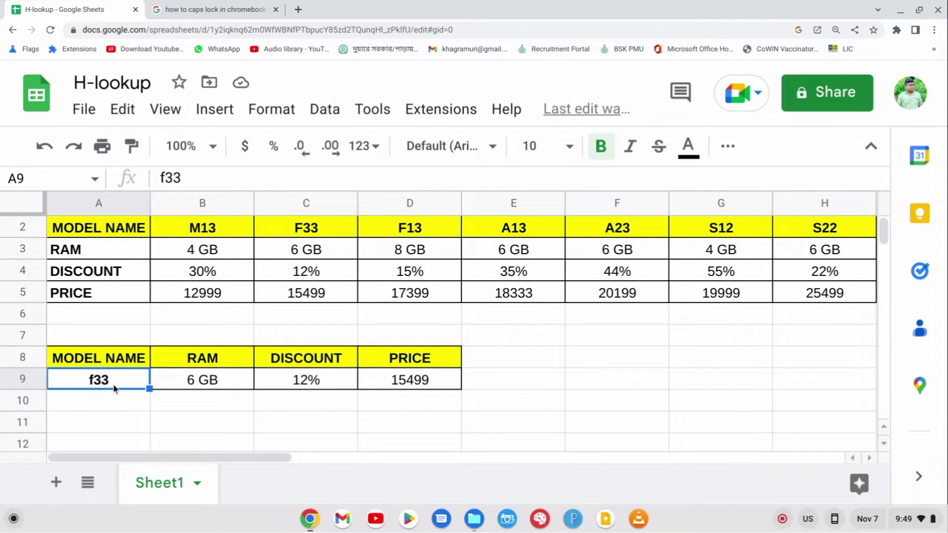
{"action": "key", "text": "BackSpace"}
{"action": "left_click", "coordinate": [160, 429]}
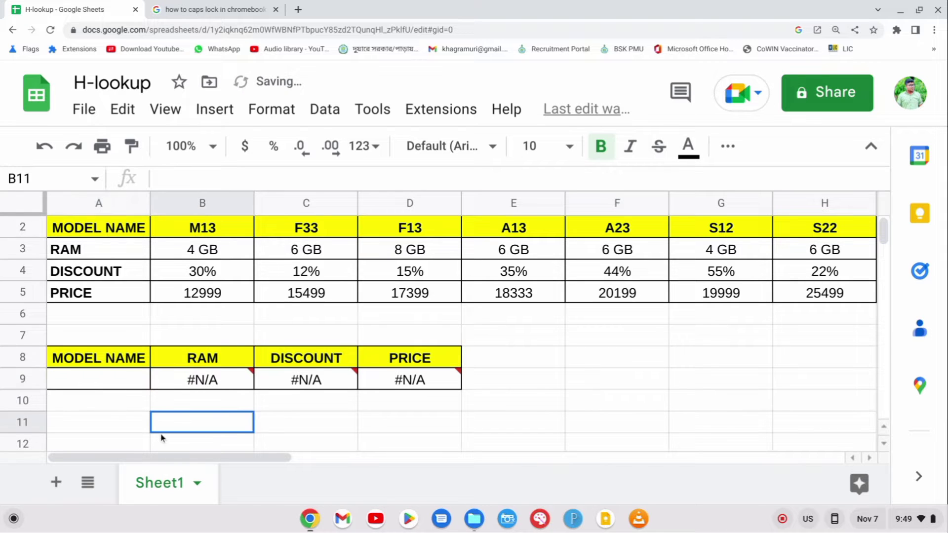
Add data validation to A9 as a dropdown list from the model names in range B2:I2
{"action": "left_click", "coordinate": [117, 385]}
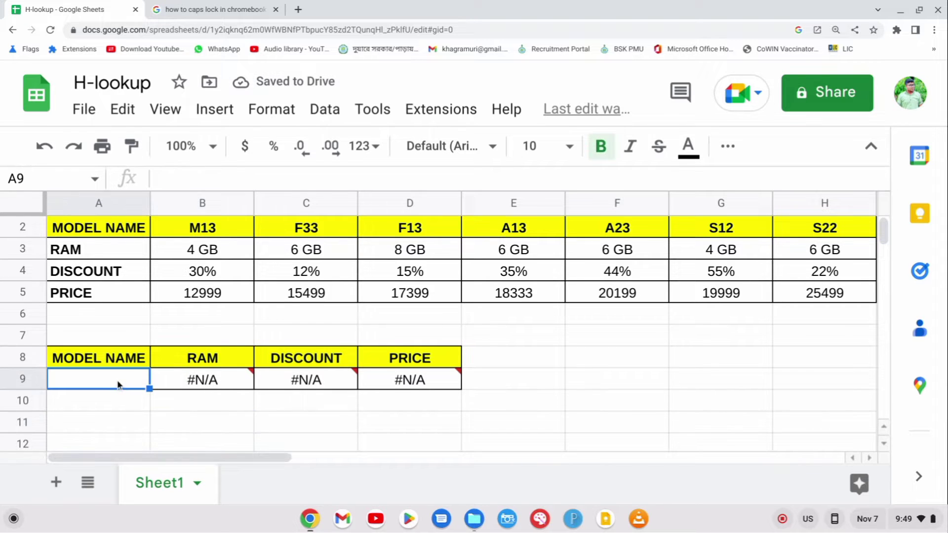
{"action": "left_click", "coordinate": [324, 109]}
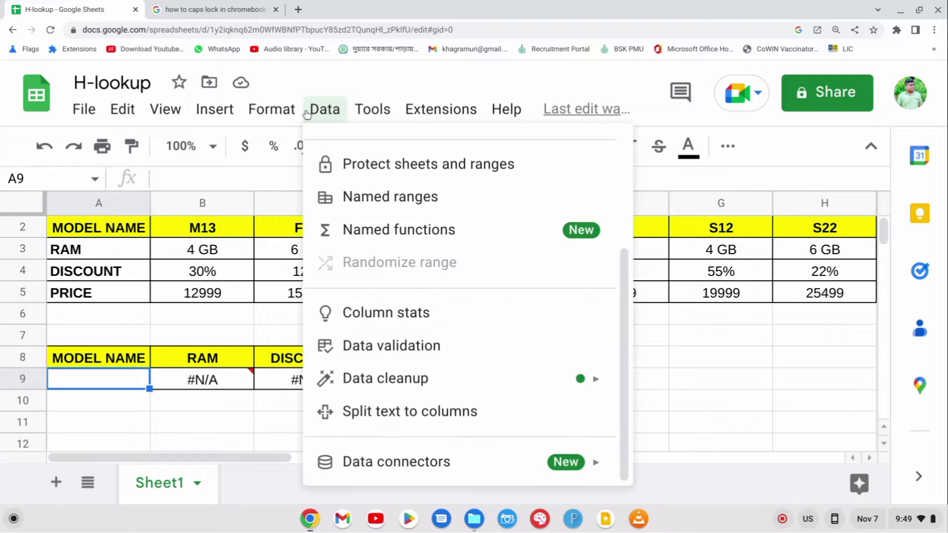
{"action": "mouse_move", "coordinate": [365, 377]}
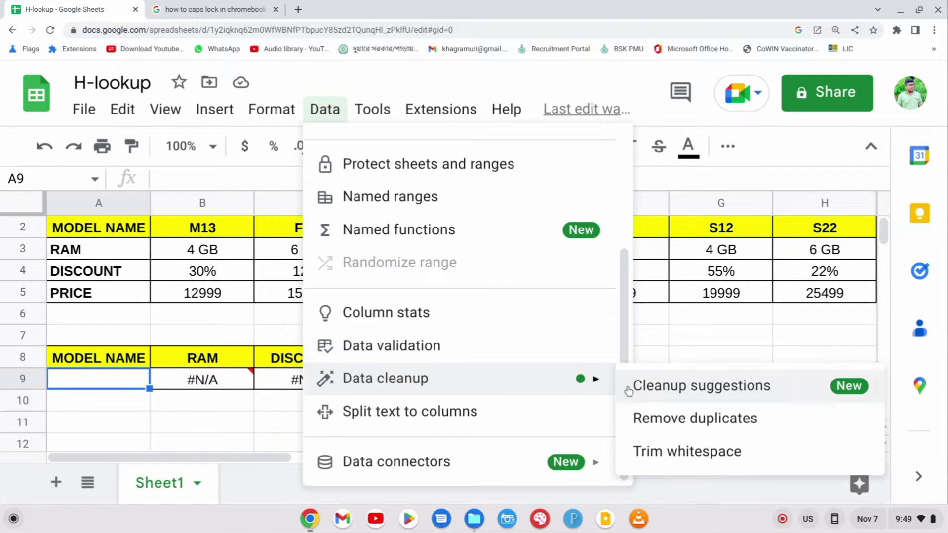
{"action": "left_click", "coordinate": [381, 346]}
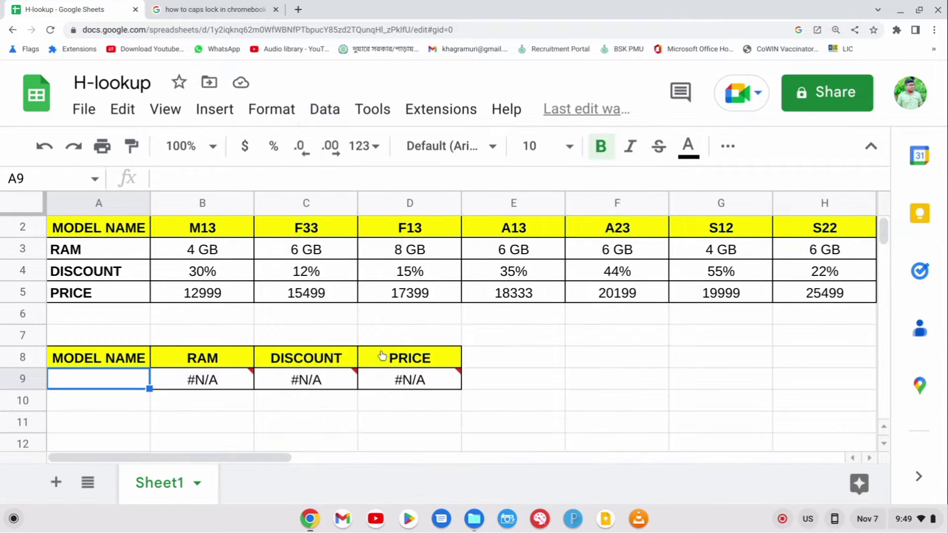
{"action": "left_click", "coordinate": [390, 224]}
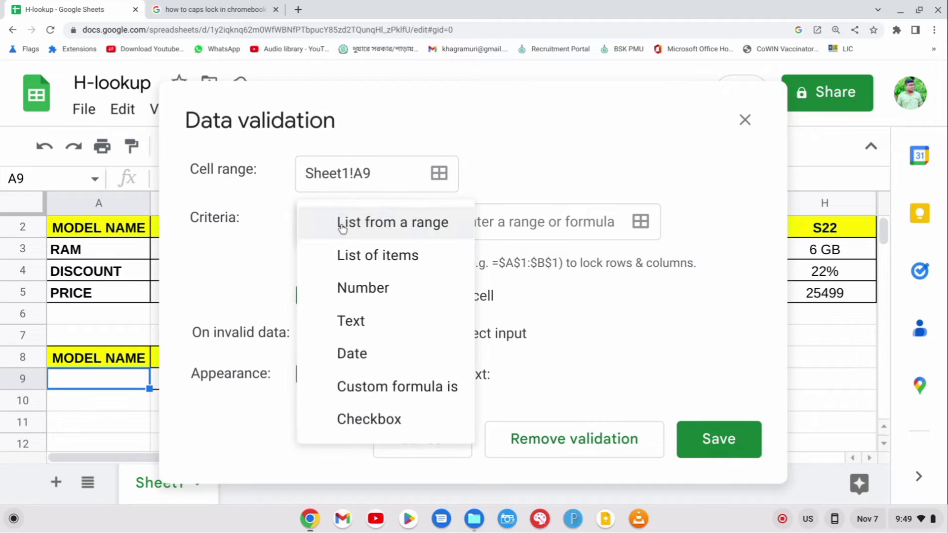
{"action": "left_click", "coordinate": [417, 231]}
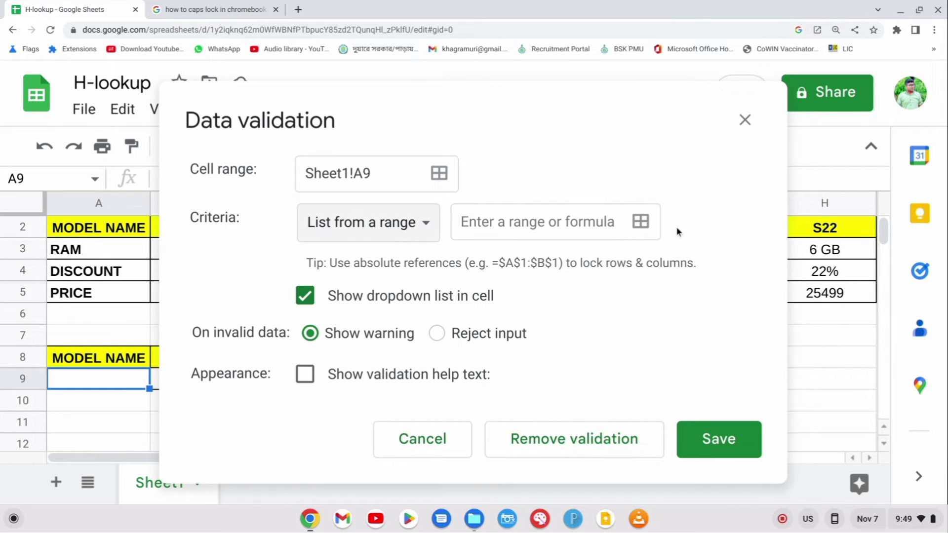
{"action": "left_click", "coordinate": [640, 223]}
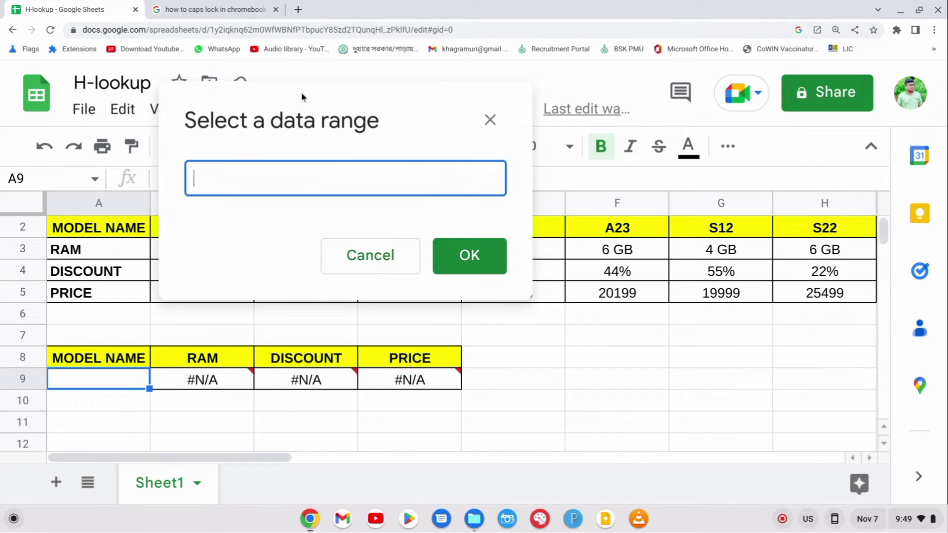
{"action": "left_click_drag", "start_coordinate": [303, 96], "coordinate": [325, 304]}
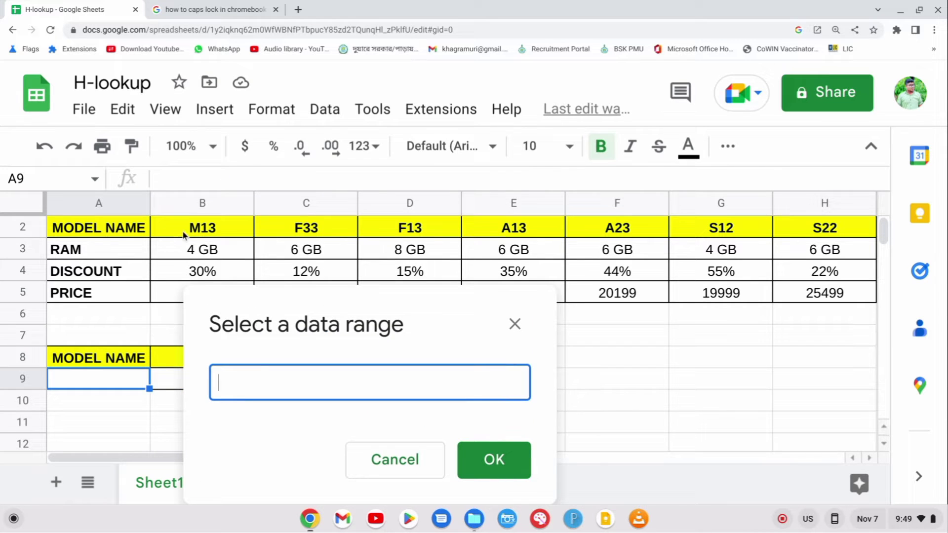
{"action": "left_click_drag", "start_coordinate": [190, 231], "coordinate": [738, 223]}
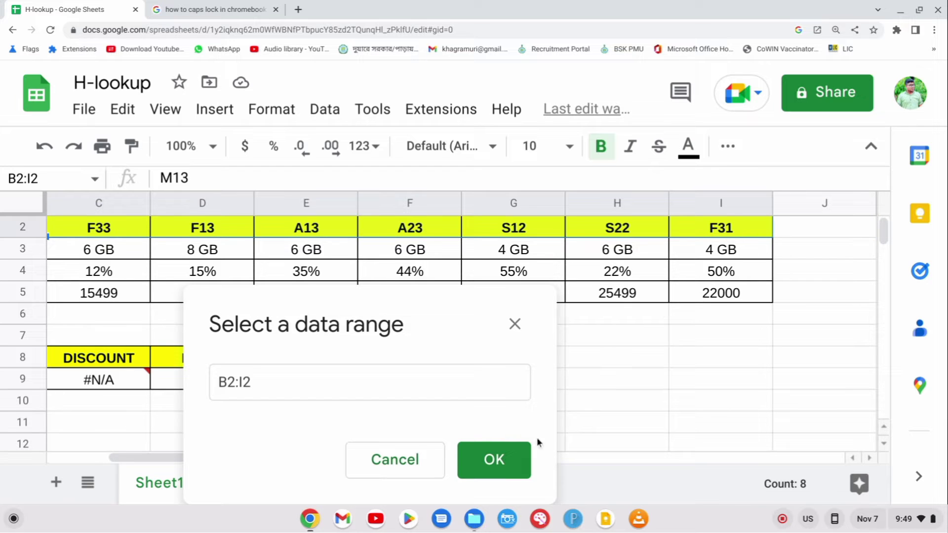
{"action": "left_click", "coordinate": [494, 459]}
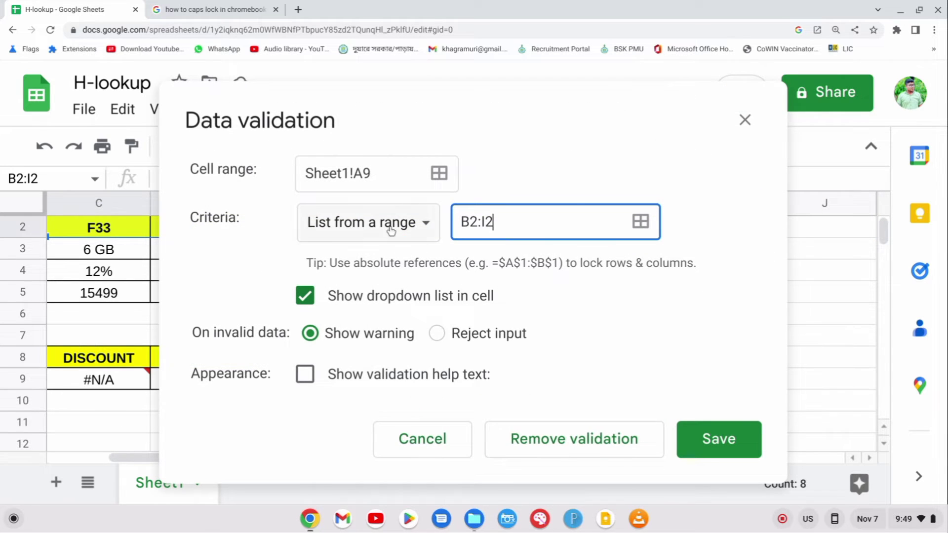
{"action": "left_click", "coordinate": [714, 445]}
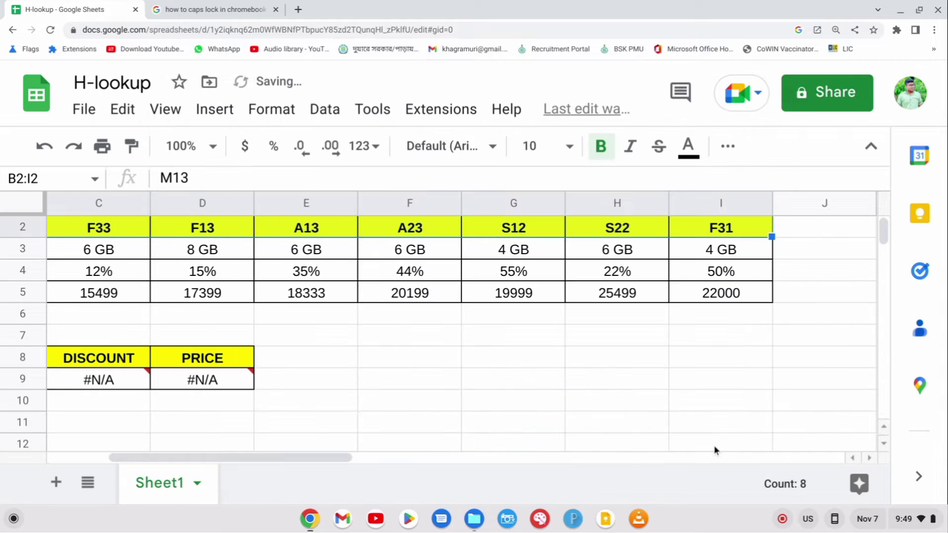
Choose F31 from the A9 dropdown and compare the lookup results with the chart's F31 column
{"action": "left_click_drag", "start_coordinate": [359, 449], "coordinate": [299, 451]}
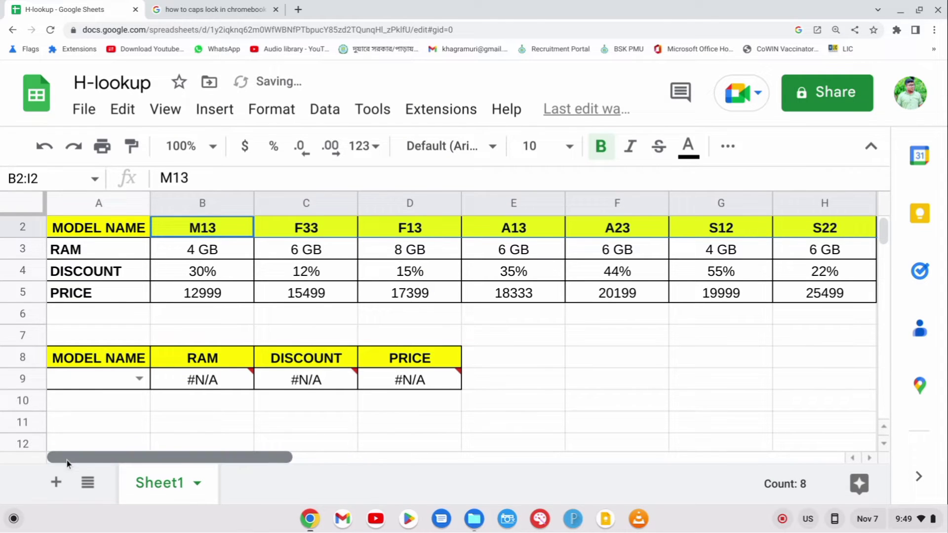
{"action": "left_click", "coordinate": [134, 379]}
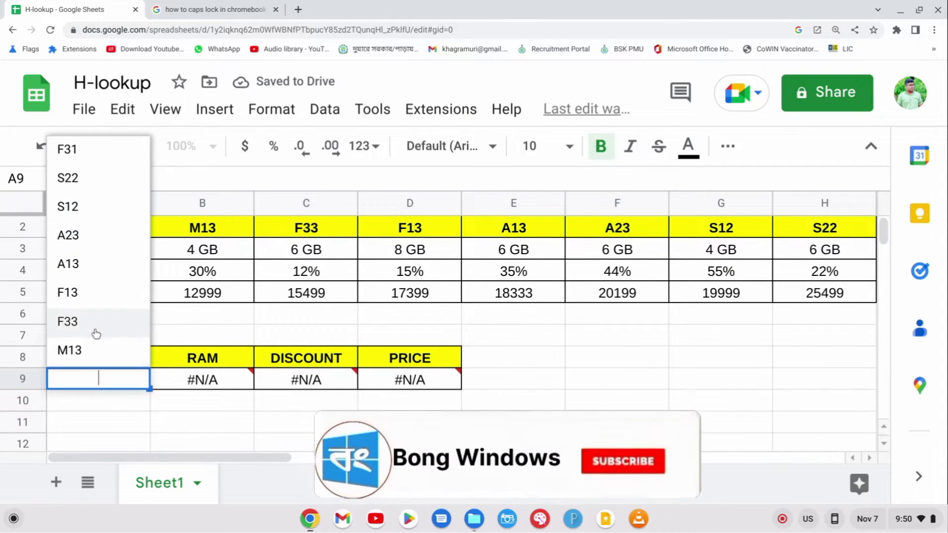
{"action": "left_click", "coordinate": [69, 149]}
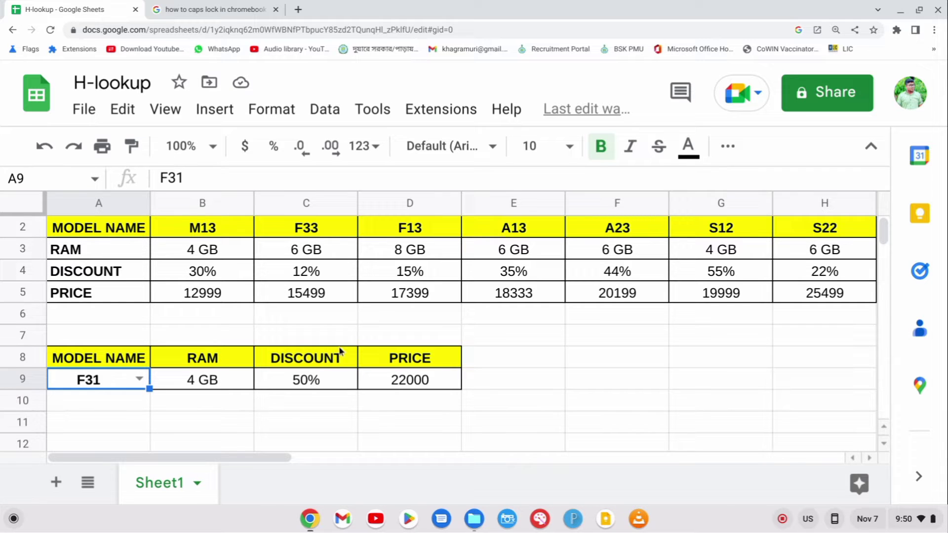
{"action": "left_click_drag", "start_coordinate": [267, 459], "coordinate": [366, 459]}
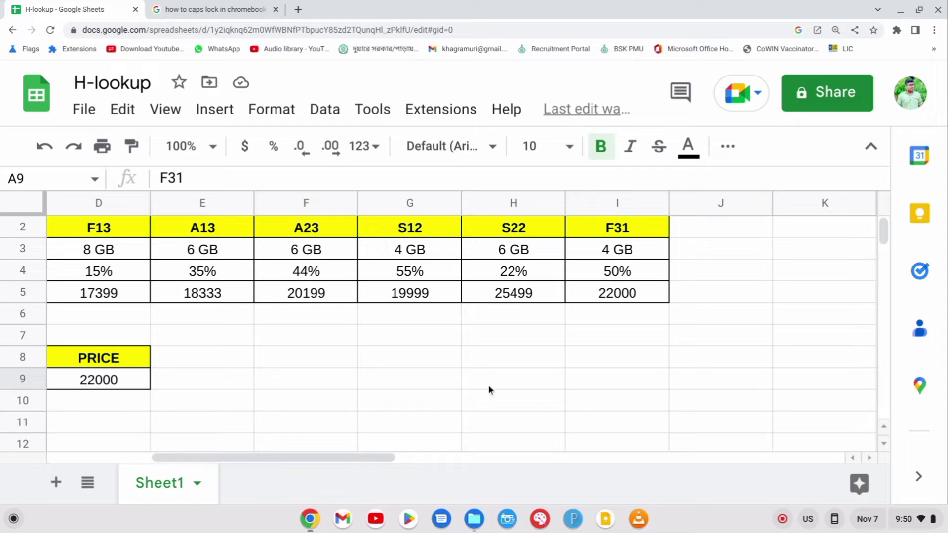
{"action": "left_click_drag", "start_coordinate": [332, 461], "coordinate": [174, 462]}
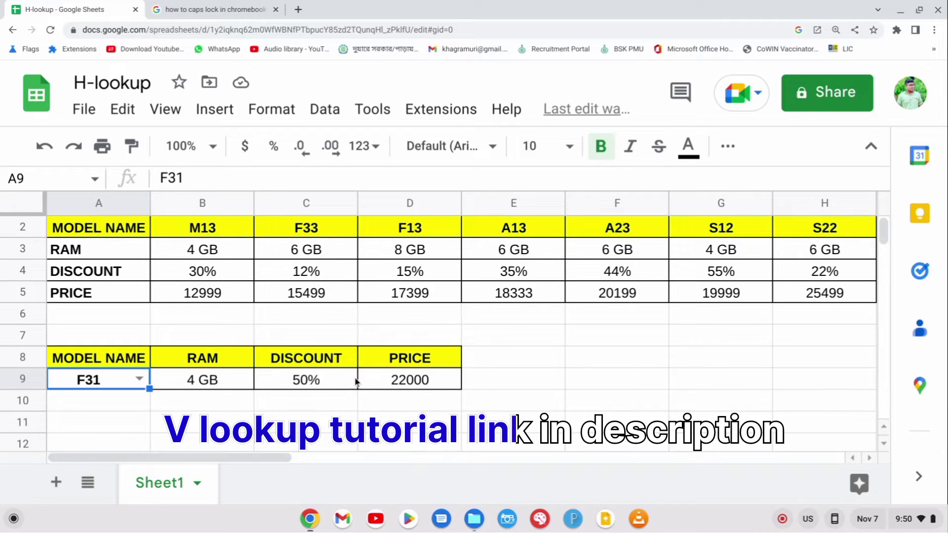
Choose A13 from the A9 dropdown and check the results against the chart's A13 column
{"action": "left_click", "coordinate": [141, 379]}
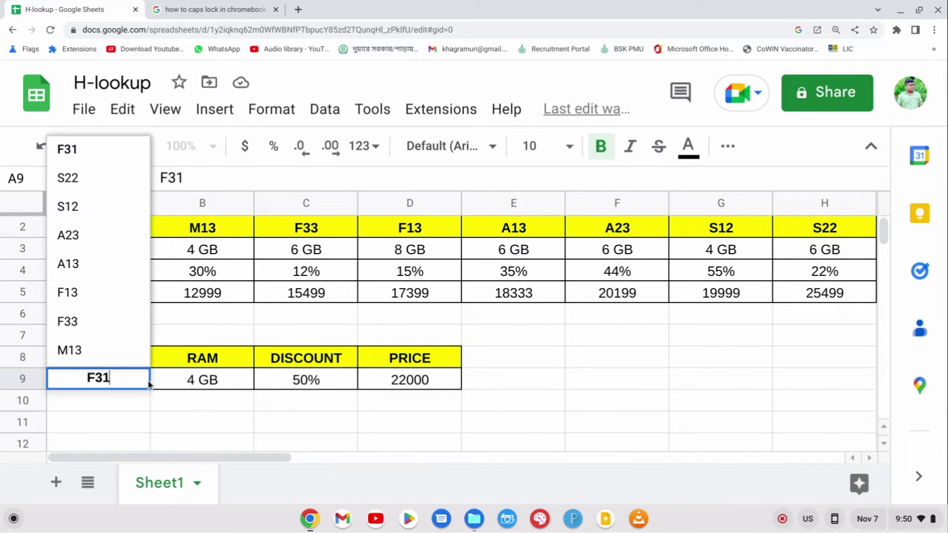
{"action": "left_click", "coordinate": [91, 272]}
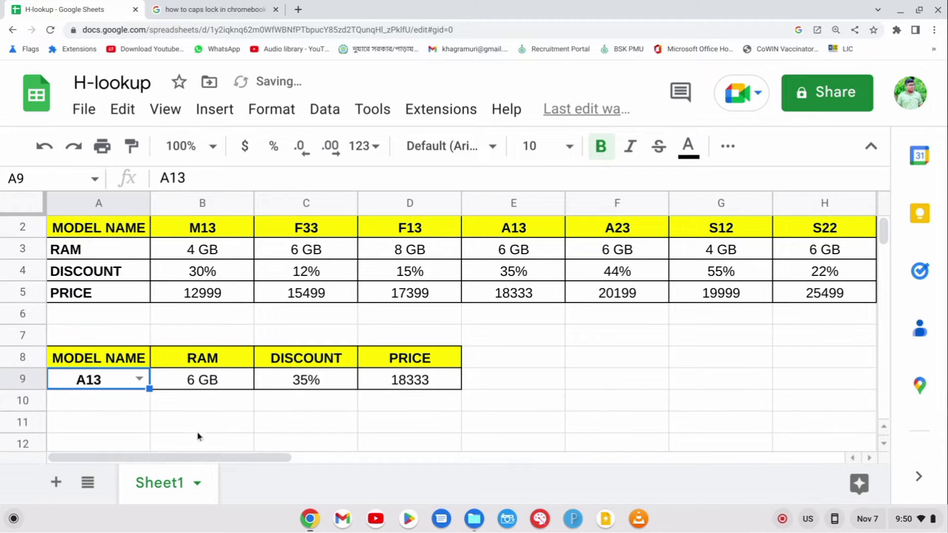
{"action": "left_click", "coordinate": [525, 203]}
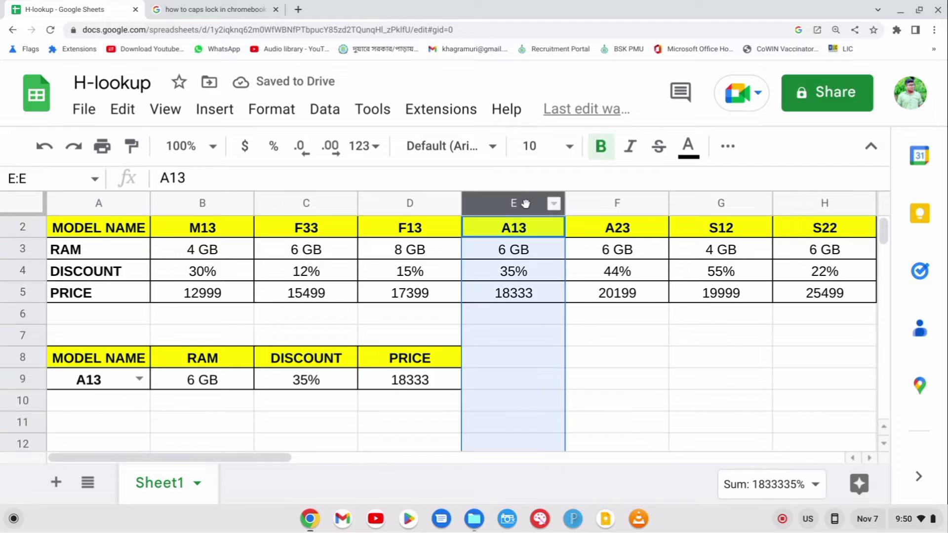
{"action": "left_click", "coordinate": [287, 428]}
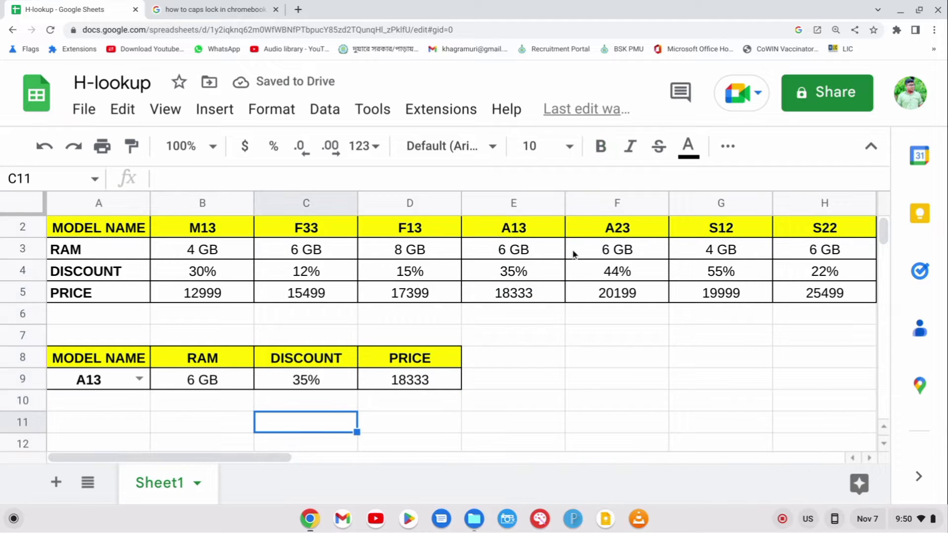
Highlight the chart's A23 column and choose A23 from the A9 dropdown to check the lookup results
{"action": "left_click", "coordinate": [619, 207]}
{"action": "left_click", "coordinate": [139, 378]}
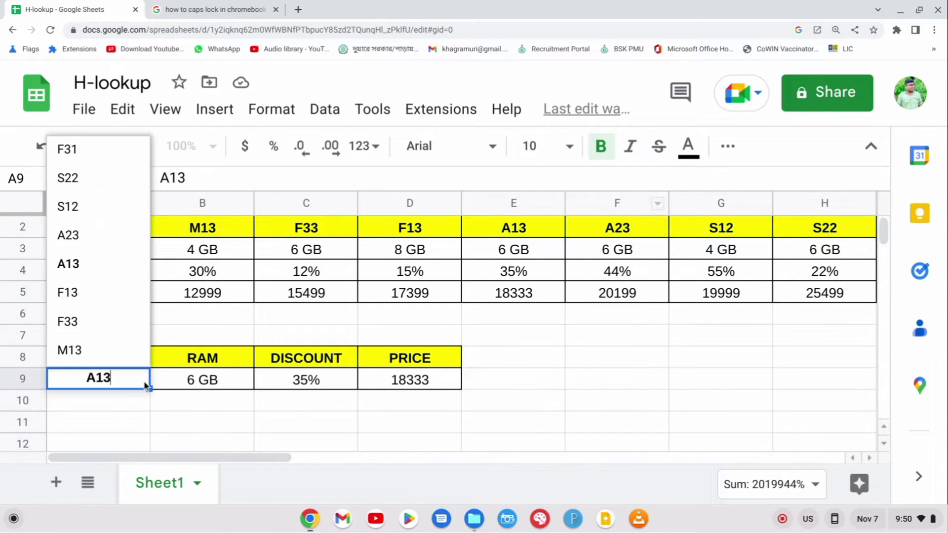
{"action": "left_click", "coordinate": [69, 236]}
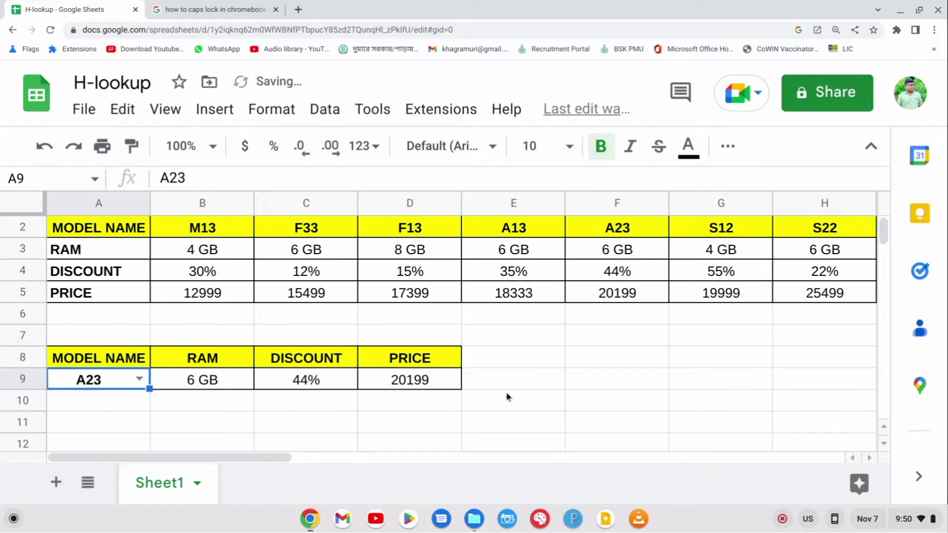
{"action": "left_click", "coordinate": [453, 419]}
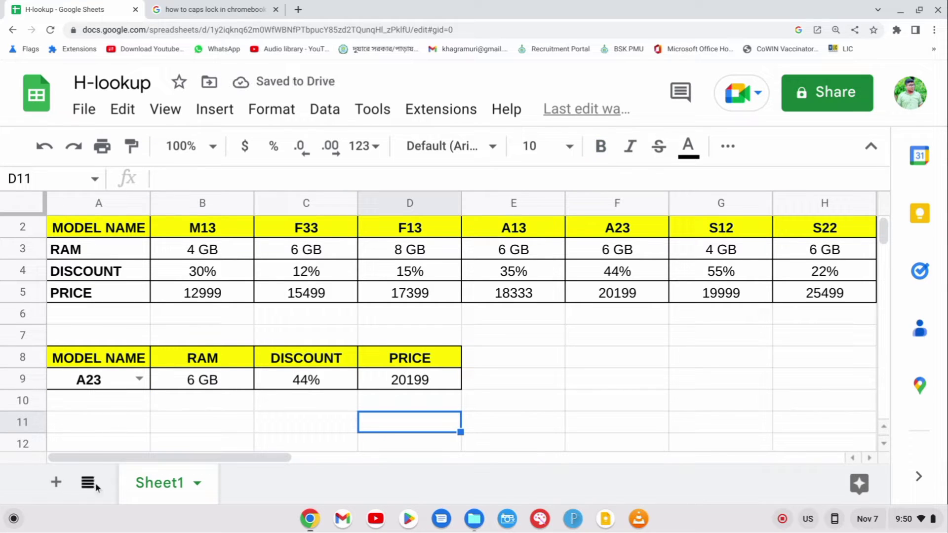
{"action": "left_click", "coordinate": [31, 356]}
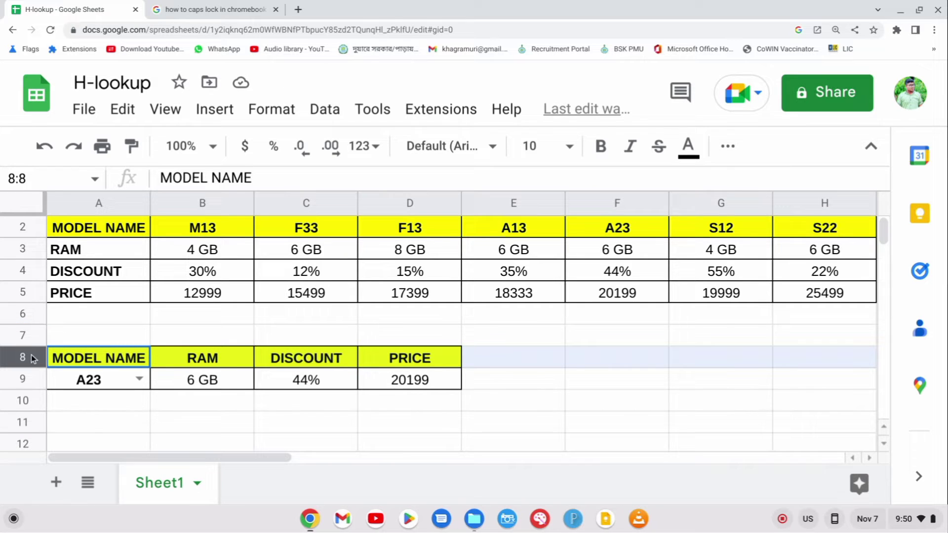
{"action": "left_click_drag", "start_coordinate": [32, 358], "coordinate": [31, 381]}
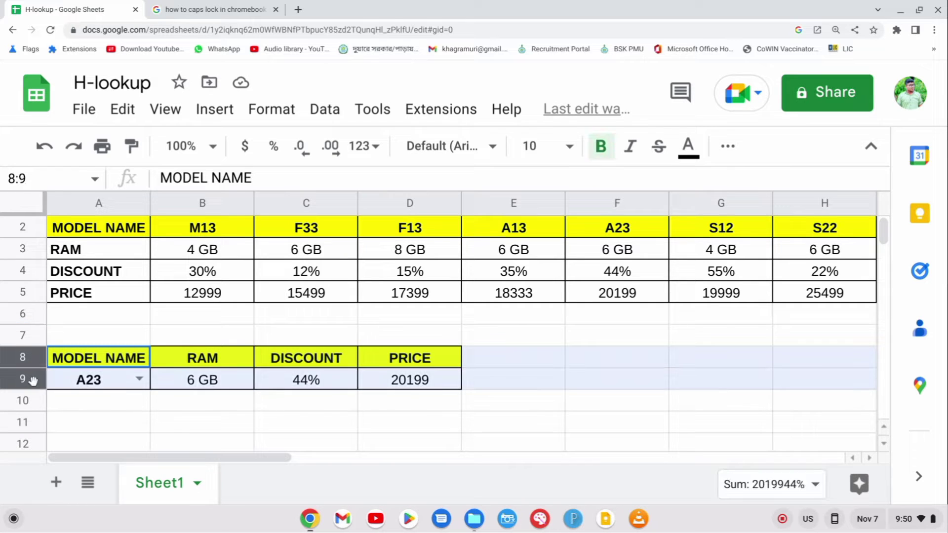
{"action": "right_click", "coordinate": [87, 352]}
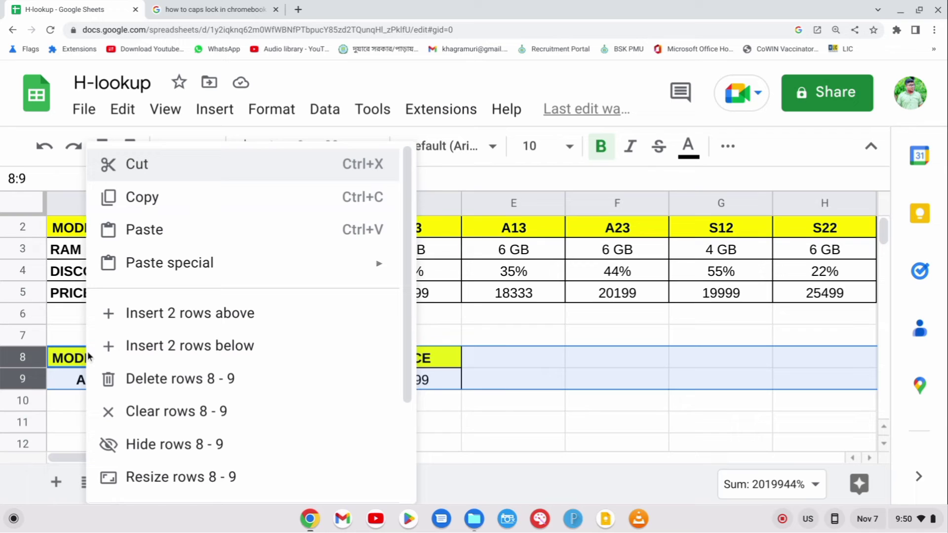
{"action": "left_click", "coordinate": [556, 318]}
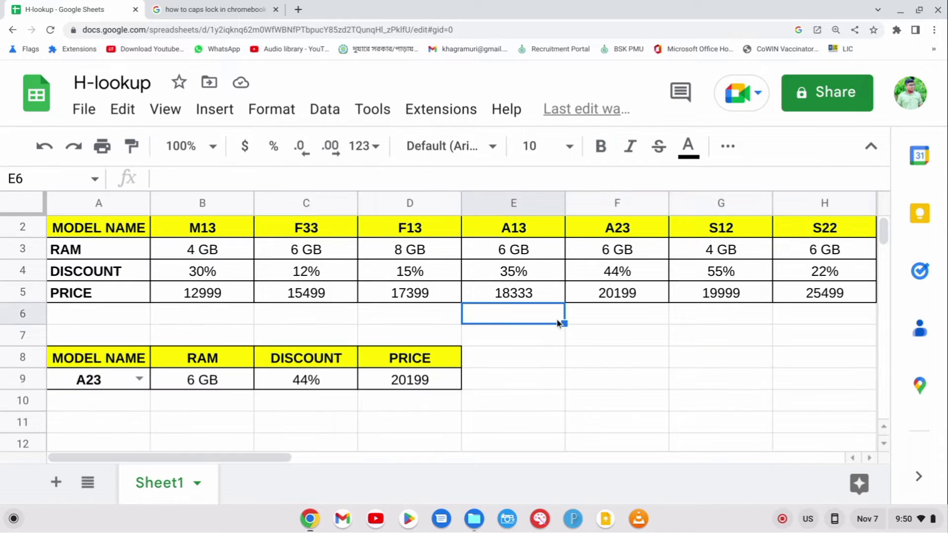
Add a new blank sheet to the H-lookup spreadsheet
{"action": "left_click", "coordinate": [56, 483]}
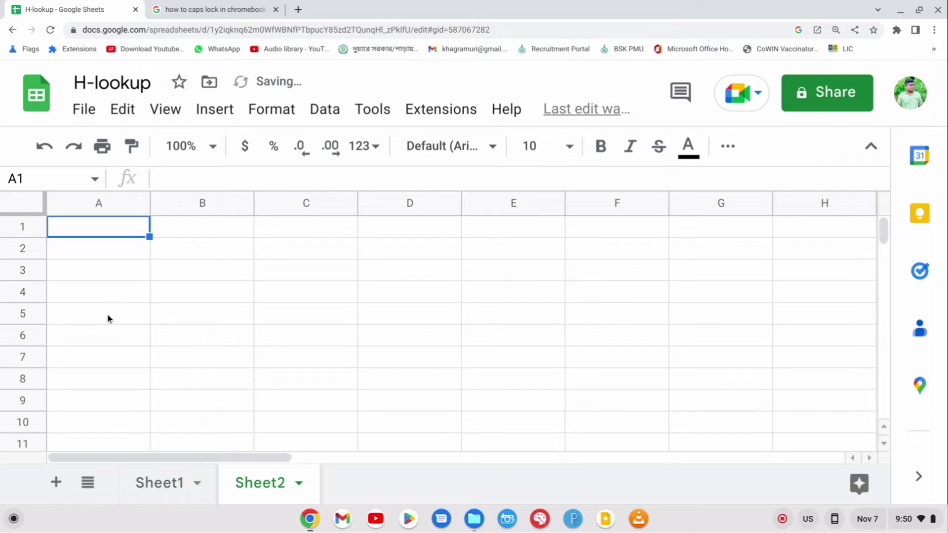
Copy header row 8 (MODEL NAME, RAM, DISCOUNT, PRICE) from Sheet1 and paste it into row 1 of Sheet2
{"action": "left_click", "coordinate": [164, 487]}
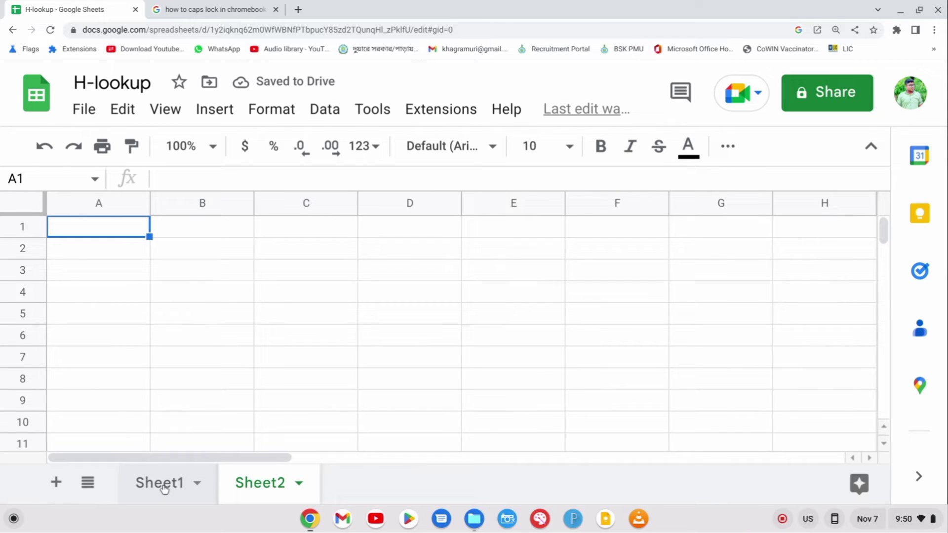
{"action": "right_click", "coordinate": [11, 358]}
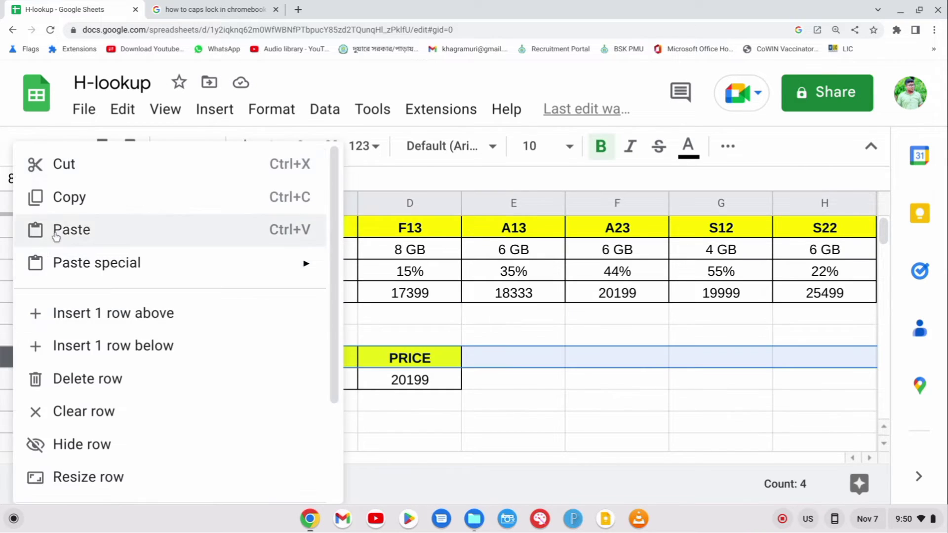
{"action": "left_click", "coordinate": [70, 200]}
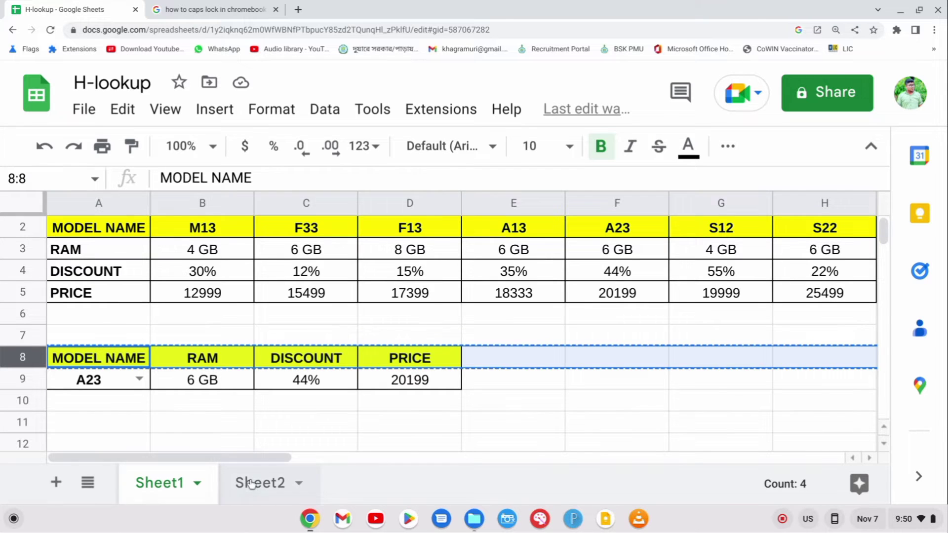
{"action": "left_click", "coordinate": [253, 483]}
{"action": "right_click", "coordinate": [126, 321]}
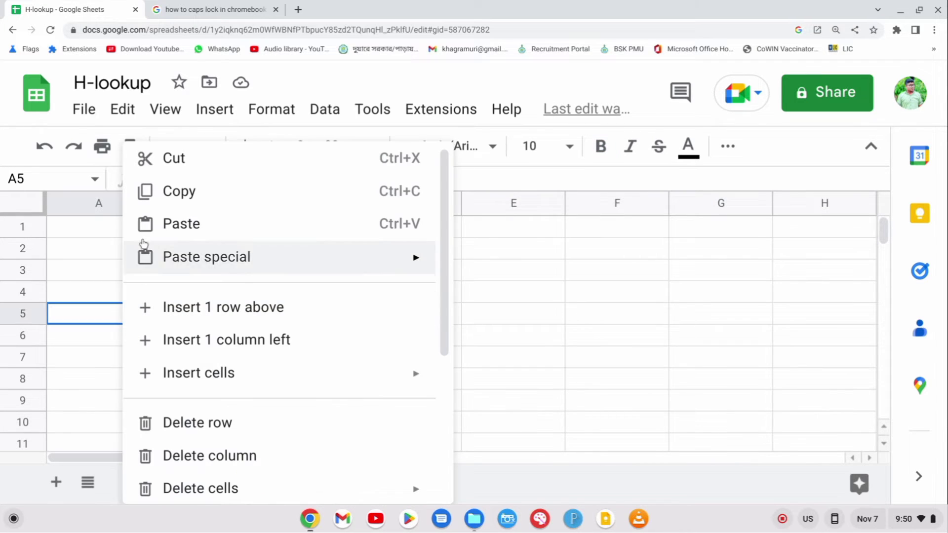
{"action": "left_click", "coordinate": [87, 233]}
{"action": "right_click", "coordinate": [87, 233]}
{"action": "left_click", "coordinate": [126, 223]}
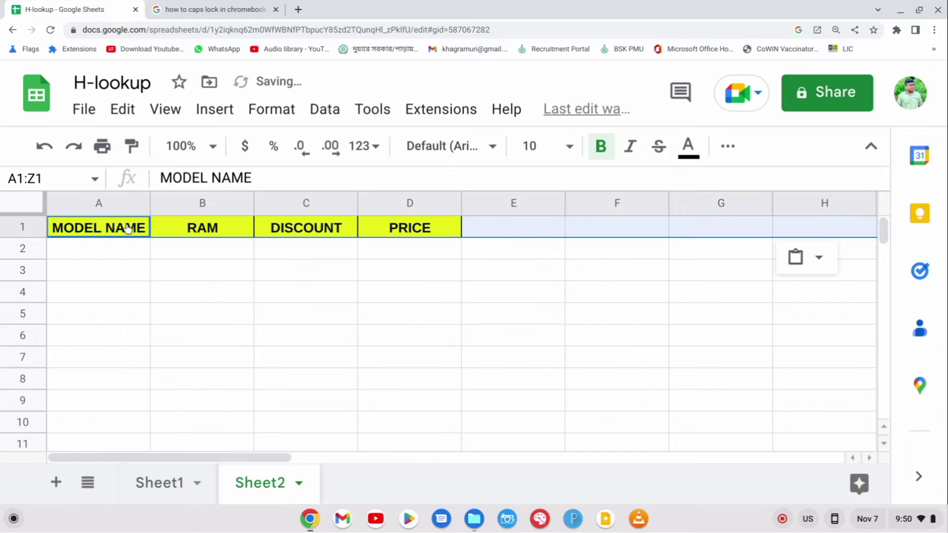
{"action": "left_click", "coordinate": [196, 325]}
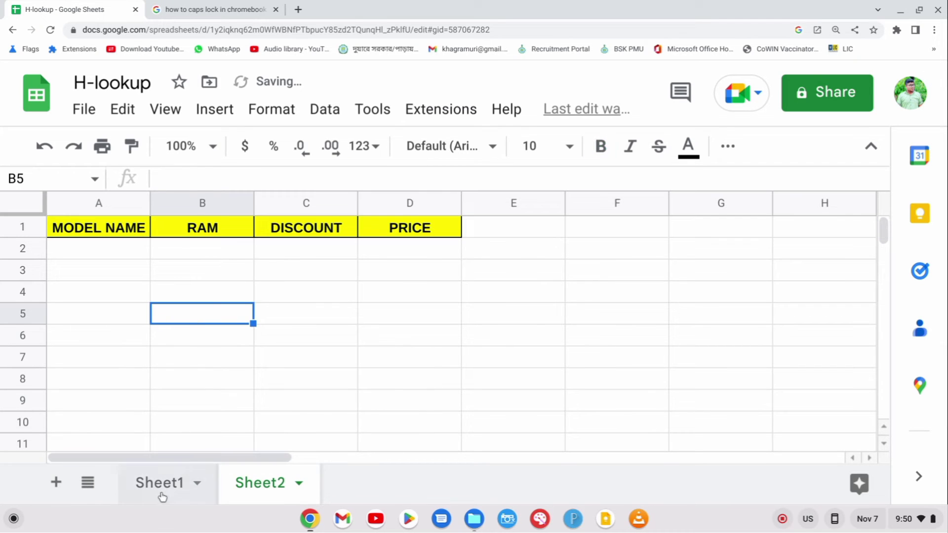
Apply all borders to cells A2:D2 beneath the headers on Sheet2
{"action": "left_click_drag", "start_coordinate": [88, 253], "coordinate": [402, 252]}
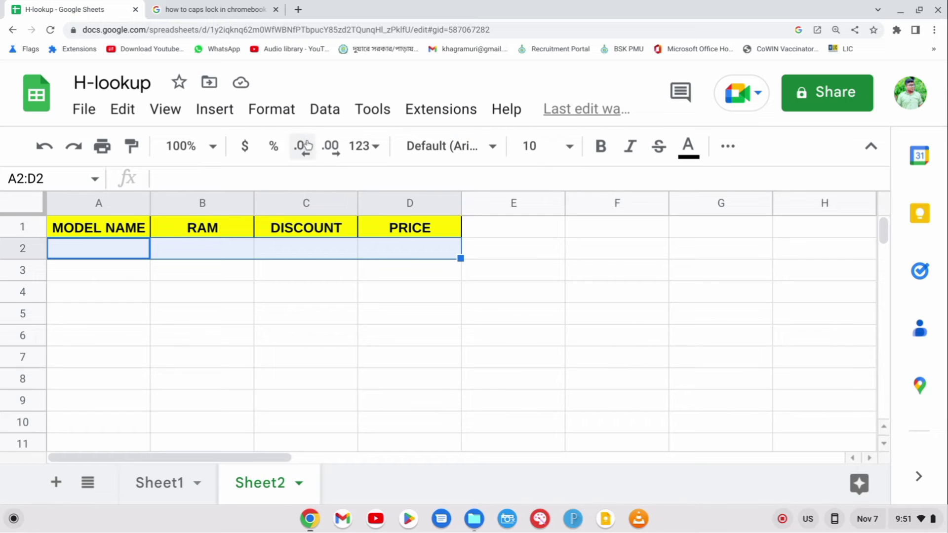
{"action": "left_click", "coordinate": [727, 146]}
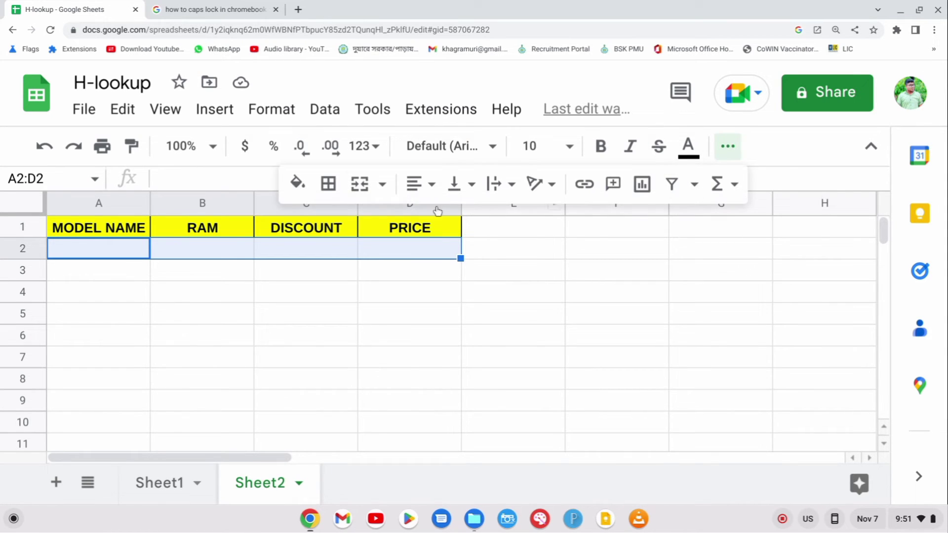
{"action": "left_click", "coordinate": [328, 184]}
{"action": "left_click", "coordinate": [330, 222]}
{"action": "left_click", "coordinate": [319, 314]}
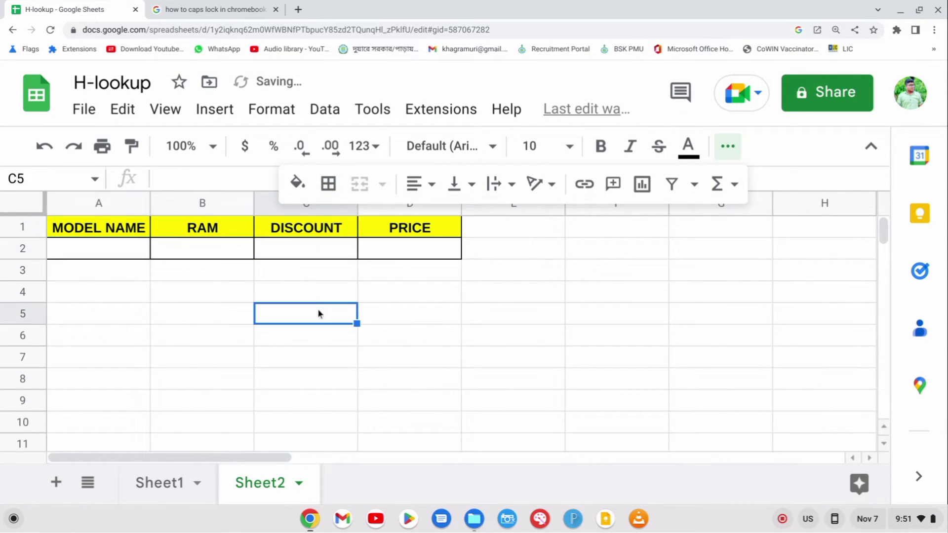
Select B2 on Sheet2, review the HLOOKUP formula in Sheet1's B9 for reference, and return to Sheet2
{"action": "left_click", "coordinate": [185, 252]}
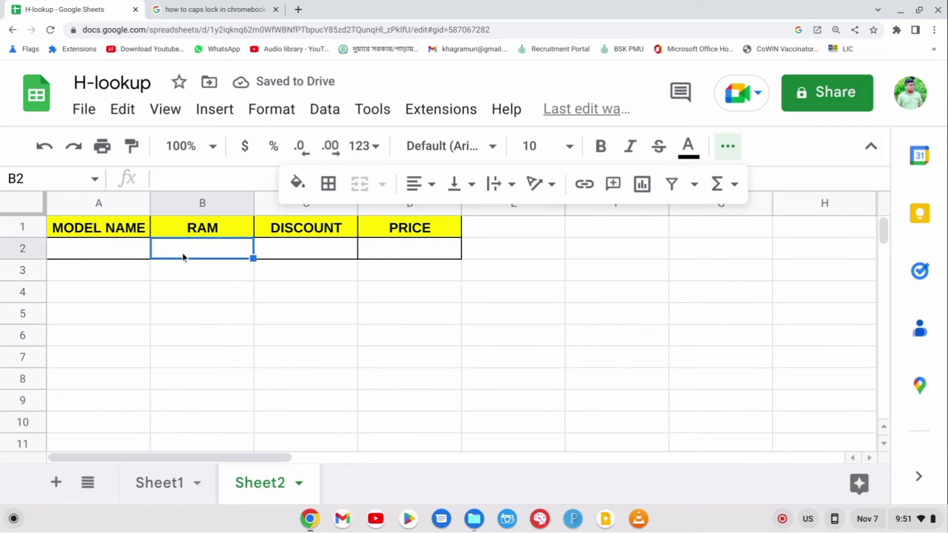
{"action": "left_click", "coordinate": [170, 486]}
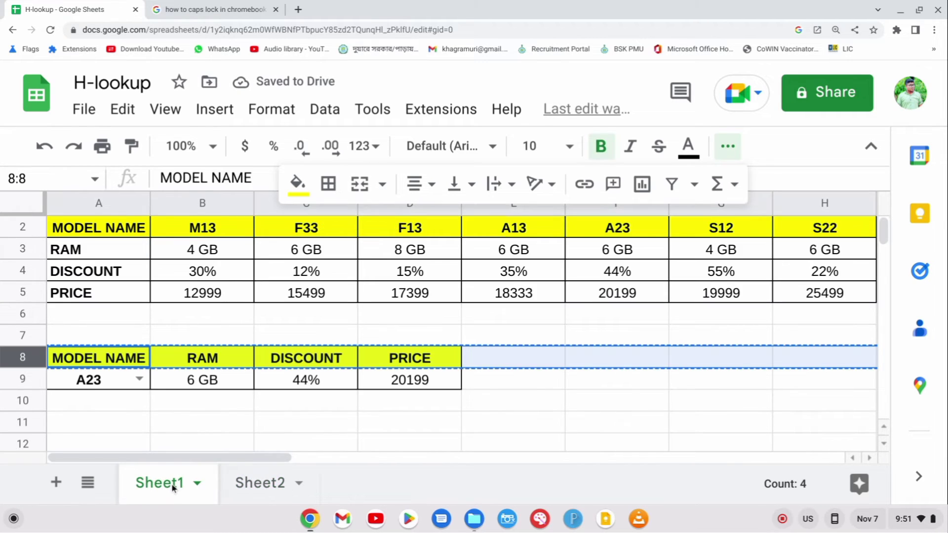
{"action": "left_click", "coordinate": [209, 381]}
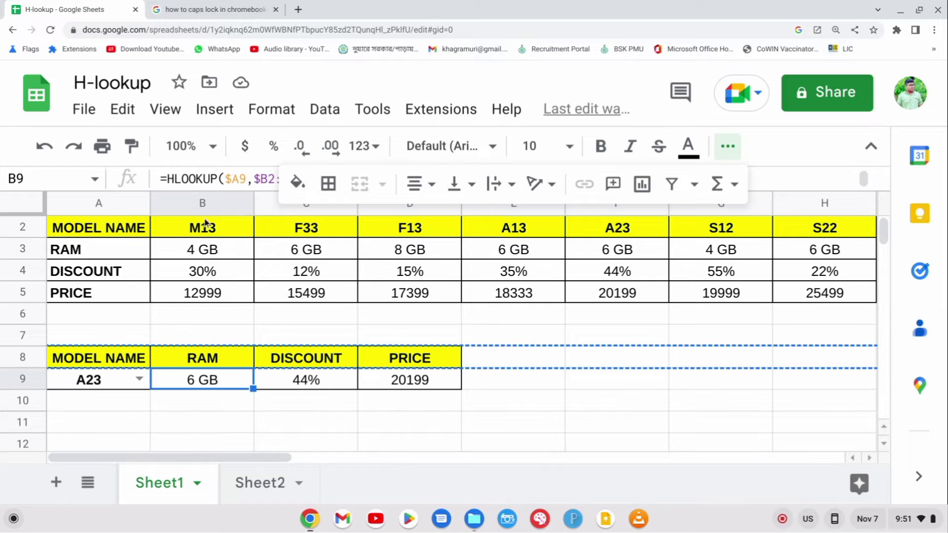
{"action": "left_click", "coordinate": [211, 178]}
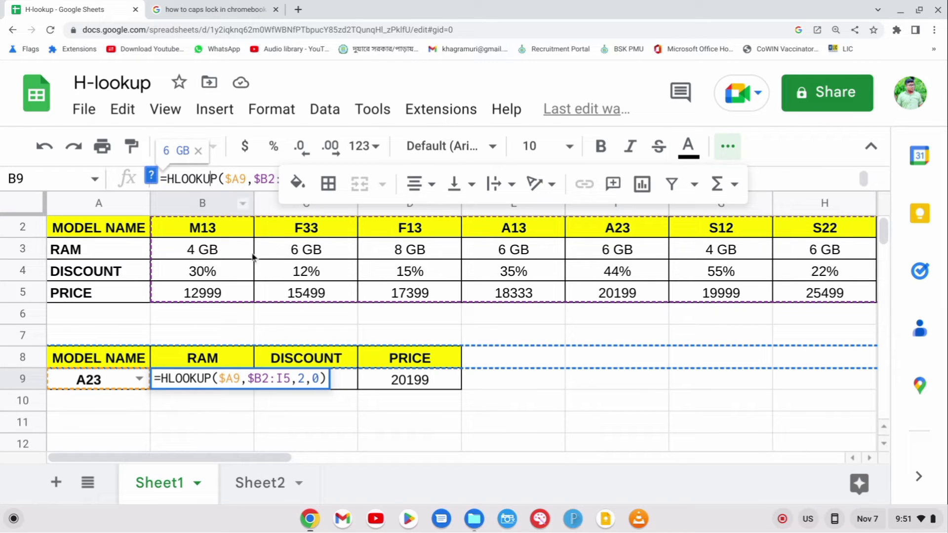
{"action": "left_click", "coordinate": [256, 489]}
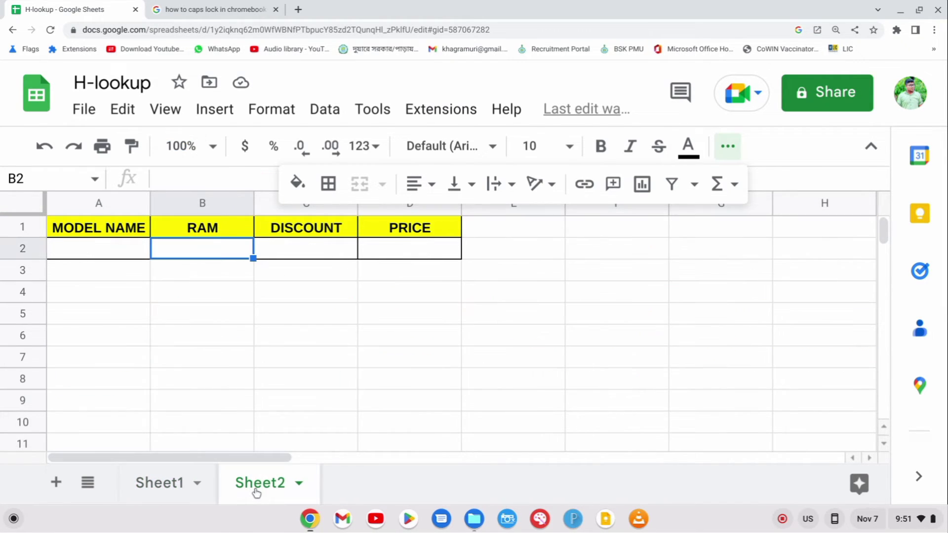
Start an HLOOKUP formula in Sheet2's B2 with A2 as the search key
{"action": "type", "text": "="}
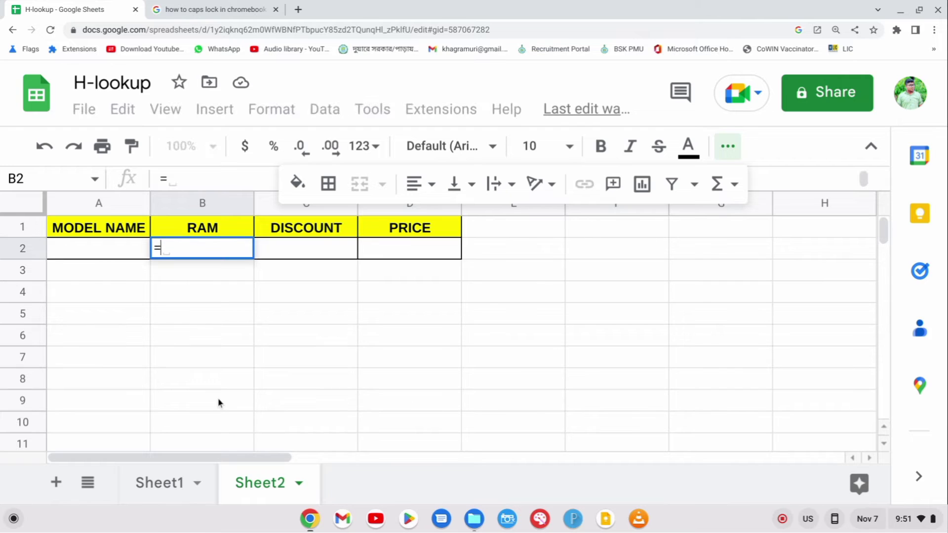
{"action": "type", "text": "h"}
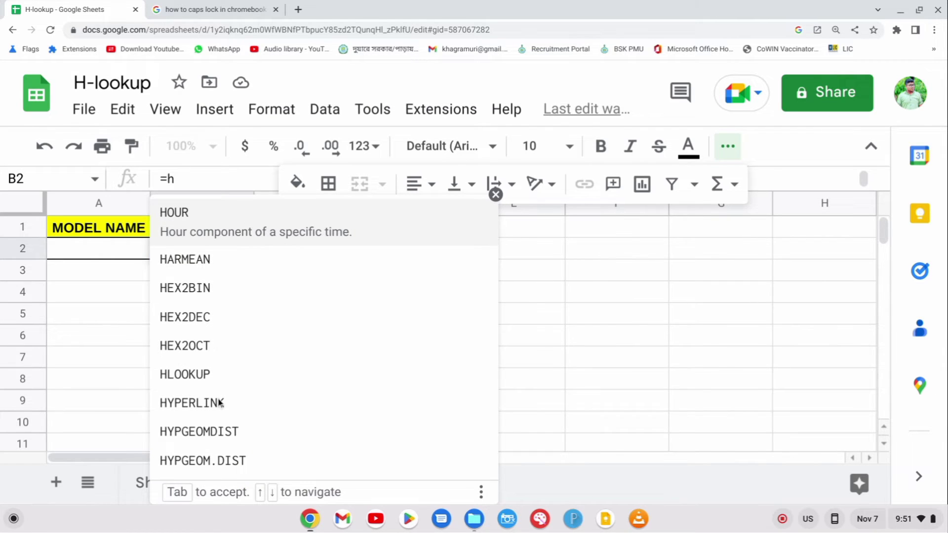
{"action": "type", "text": "loo"}
{"action": "key", "text": "Tab"}
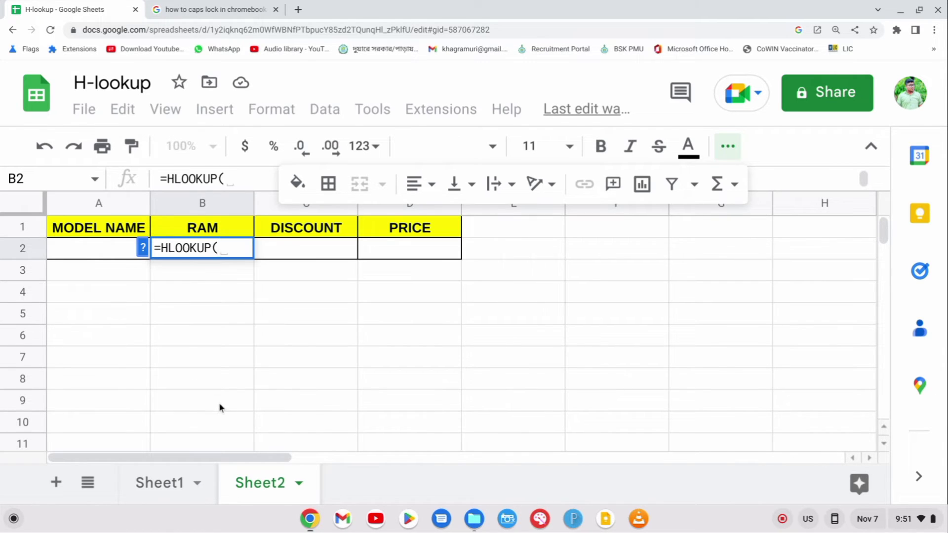
{"action": "left_click", "coordinate": [164, 494]}
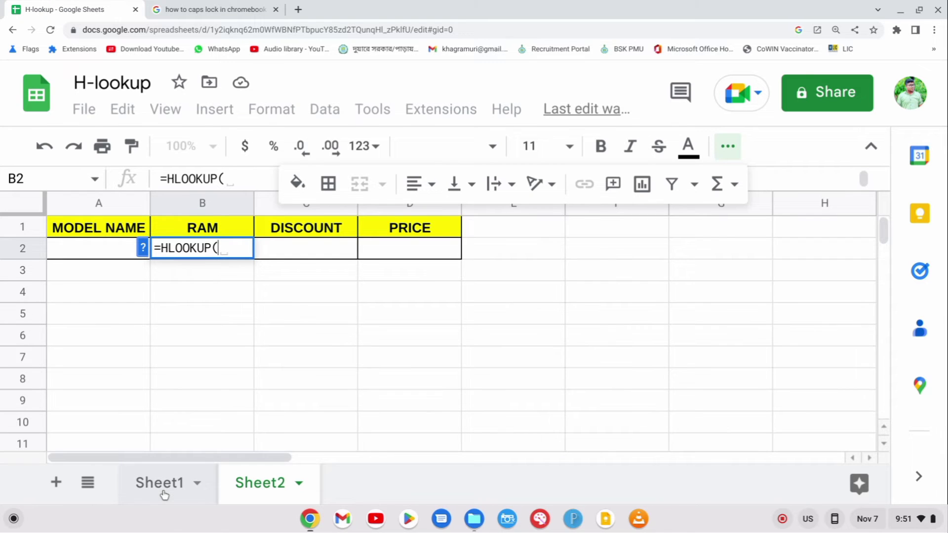
{"action": "left_click", "coordinate": [257, 486]}
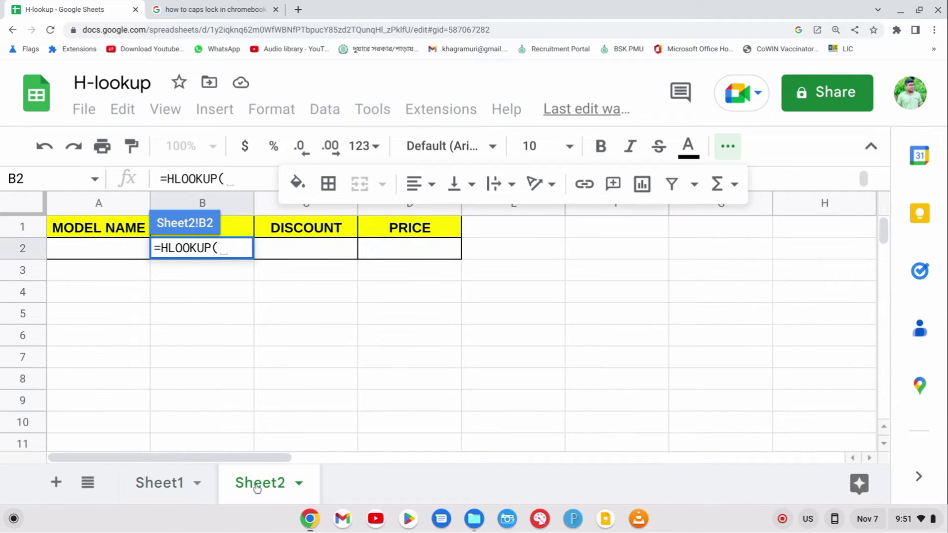
{"action": "left_click", "coordinate": [109, 253]}
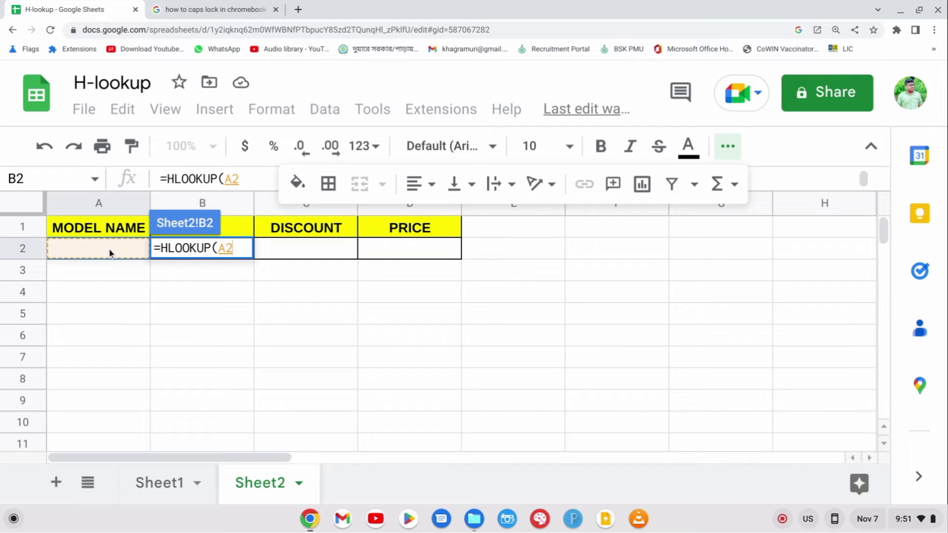
{"action": "type", "text": ","}
Complete the HLOOKUP formula with the range Sheet1!B2:I5, row index 2 and 0 for an exact match
{"action": "left_click", "coordinate": [173, 499]}
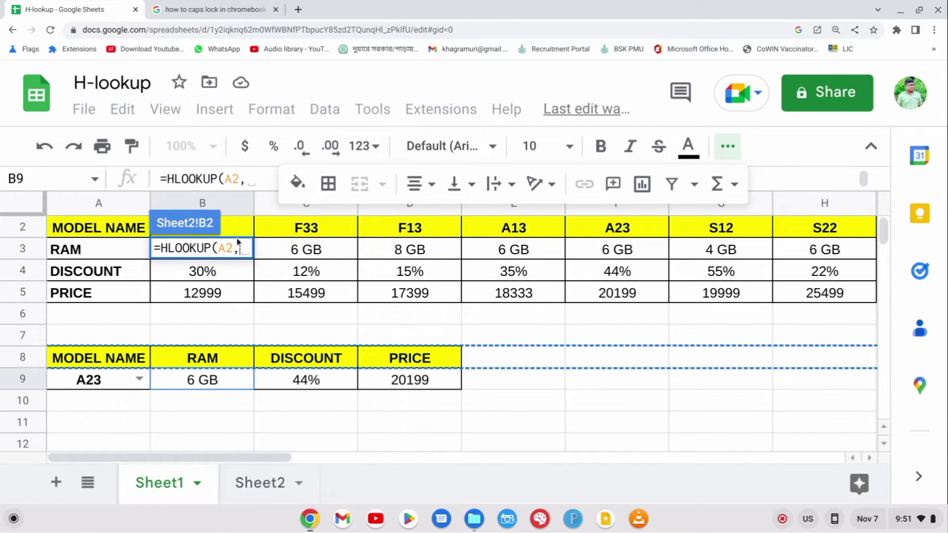
{"action": "left_click_drag", "start_coordinate": [237, 231], "coordinate": [770, 301]}
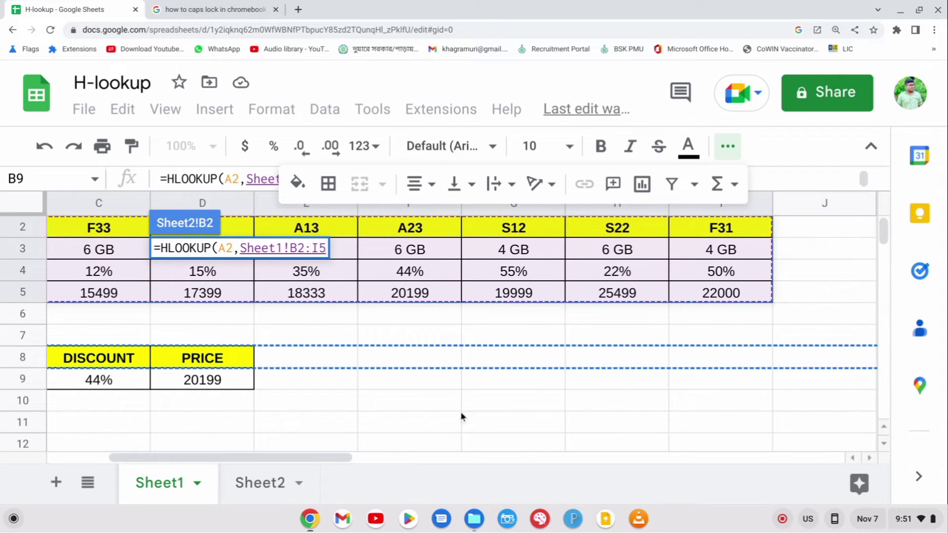
{"action": "type", "text": ","}
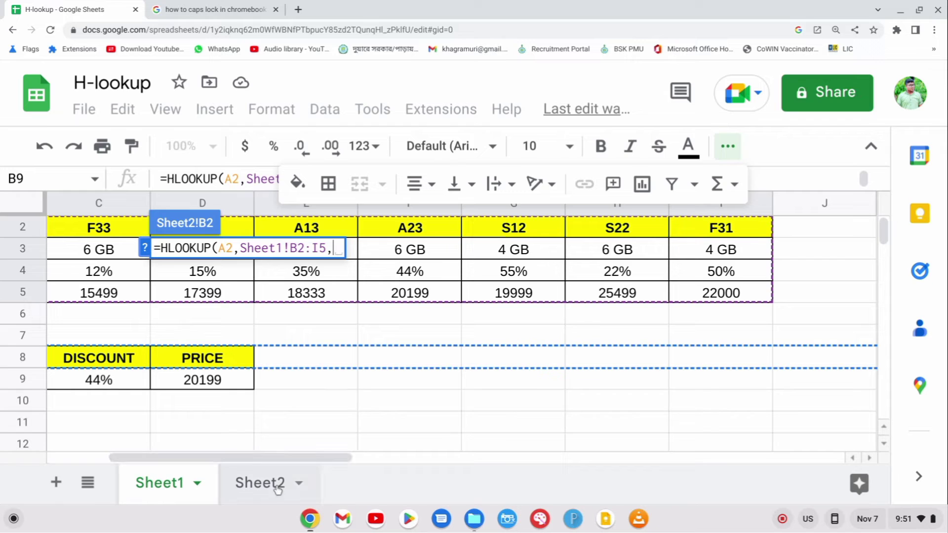
{"action": "left_click_drag", "start_coordinate": [244, 457], "coordinate": [122, 459]}
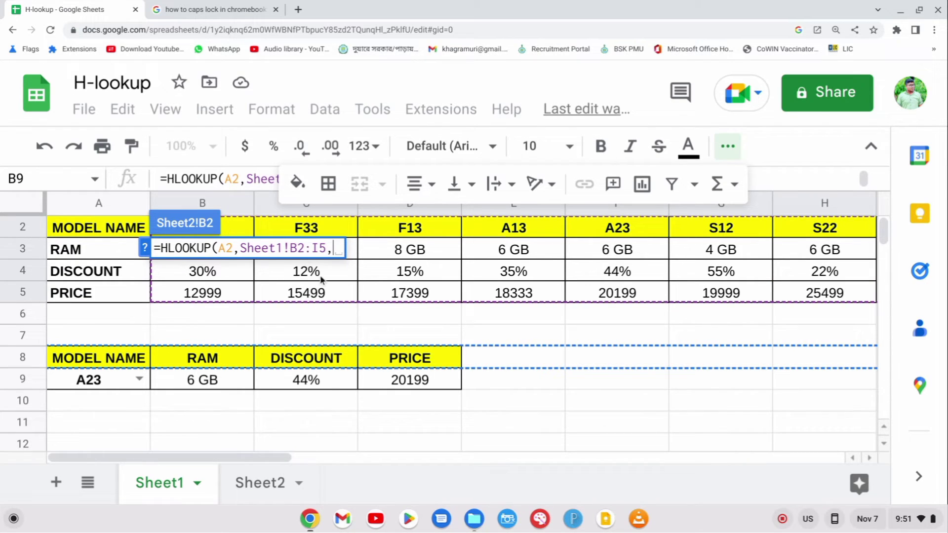
{"action": "type", "text": "2"}
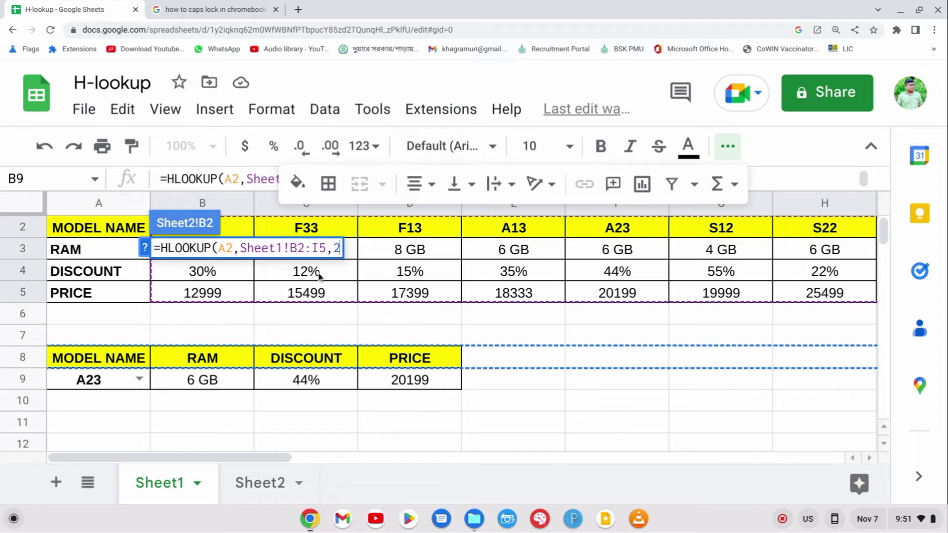
{"action": "type", "text": ",0"}
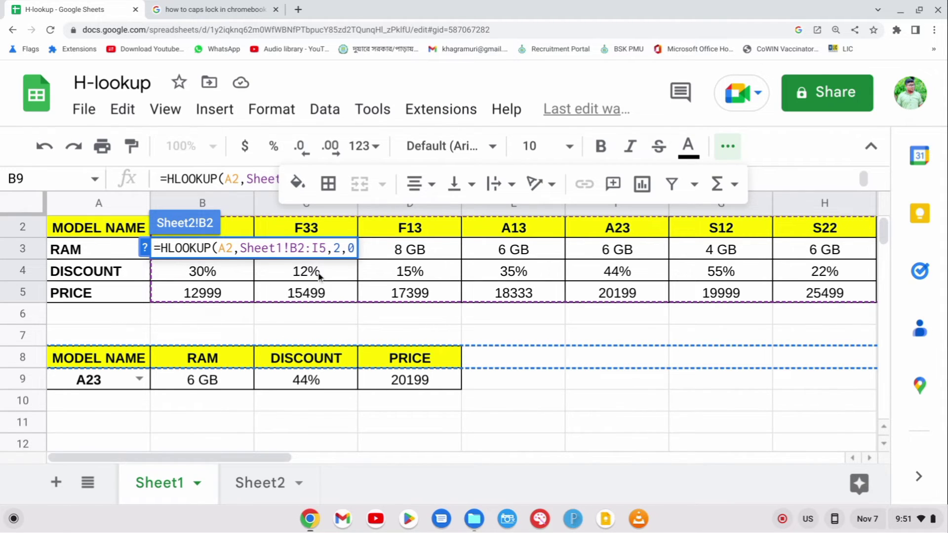
{"action": "key", "text": "Return"}
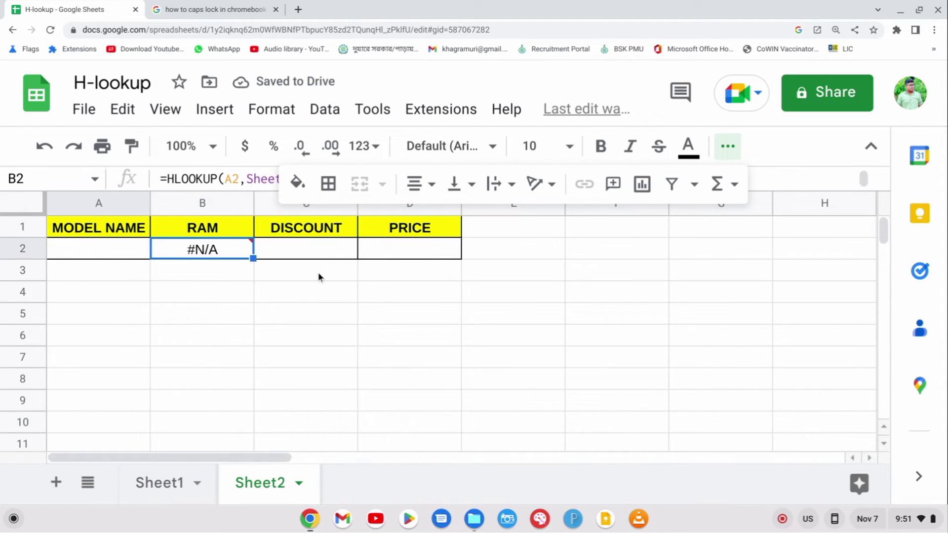
Enter the model name M13 in cell A2 of Sheet2
{"action": "left_click", "coordinate": [89, 253]}
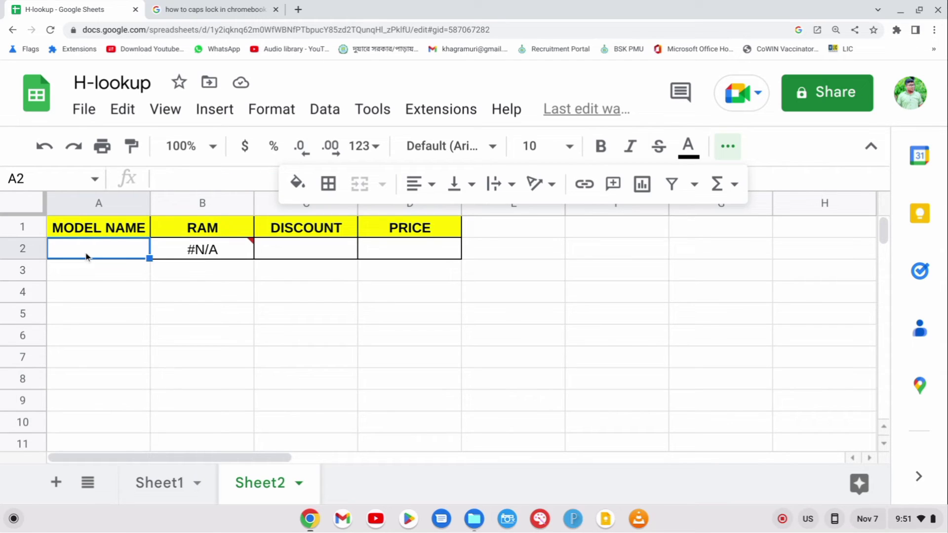
{"action": "type", "text": "M!#"}
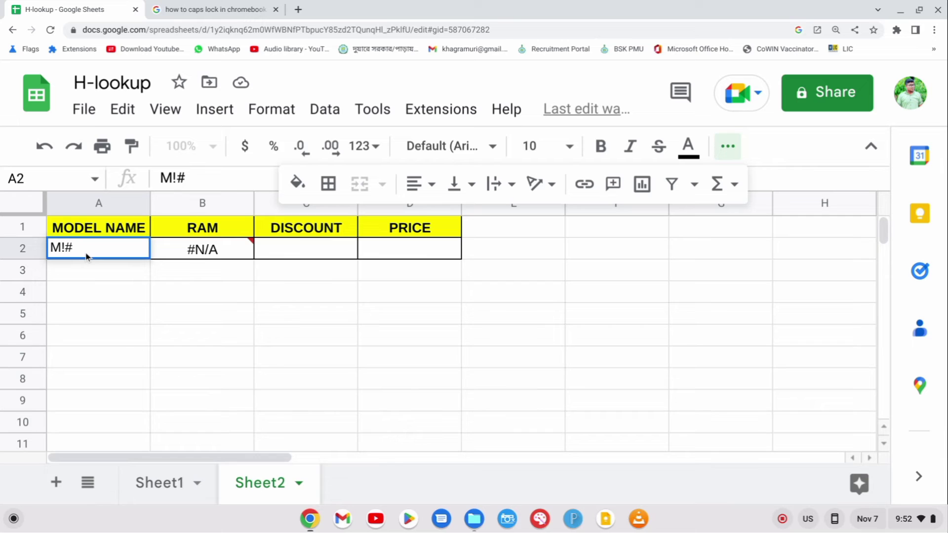
{"action": "key", "text": "BackSpace"}
{"action": "key", "text": "BackSpace"}
{"action": "type", "text": "13"}
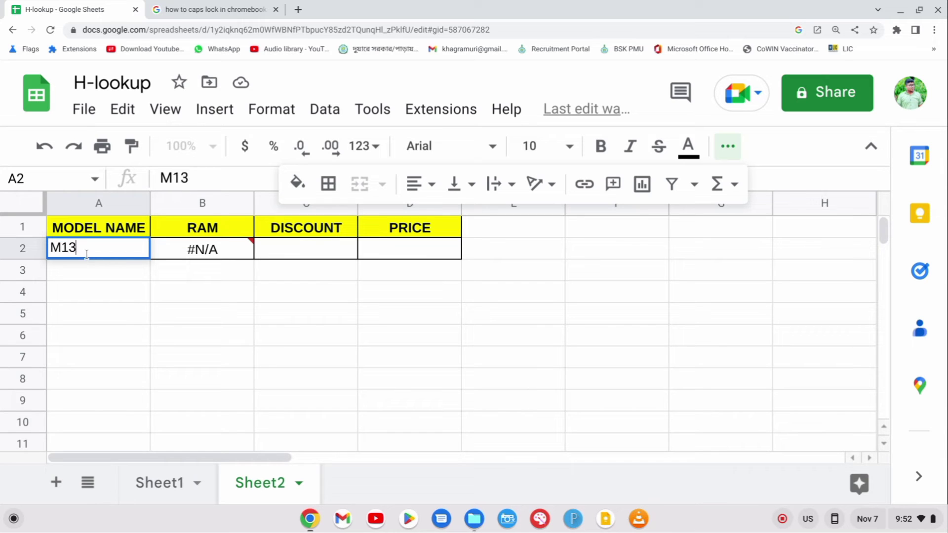
{"action": "key", "text": "Return"}
{"action": "left_click", "coordinate": [296, 341]}
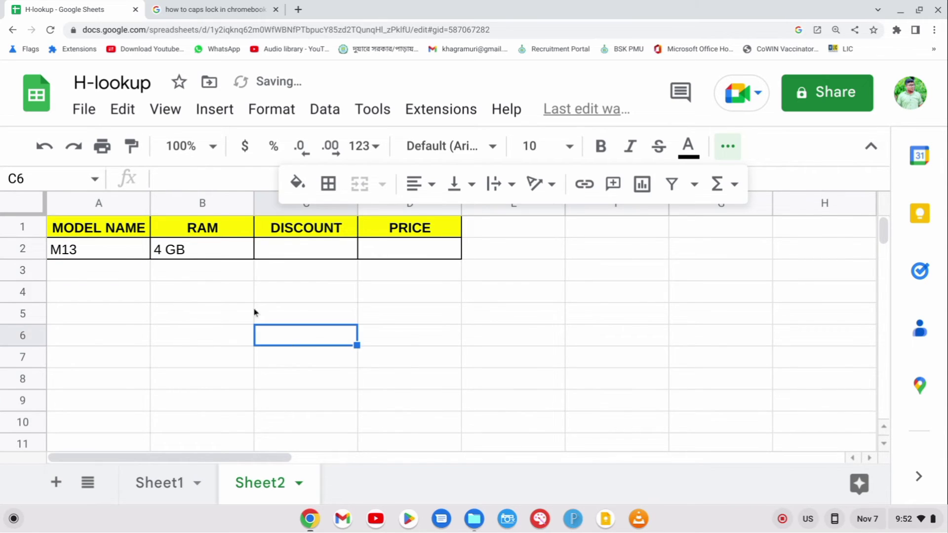
Lock the column references in B2's HLOOKUP formula so it uses $A2 and Sheet1!$B2:I5
{"action": "left_click", "coordinate": [232, 231]}
{"action": "left_click", "coordinate": [237, 253]}
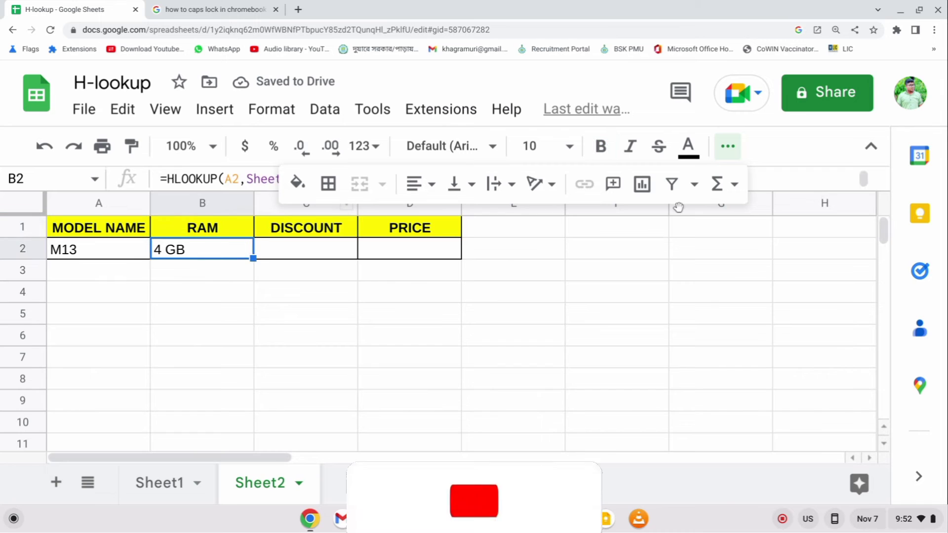
{"action": "left_click", "coordinate": [728, 146]}
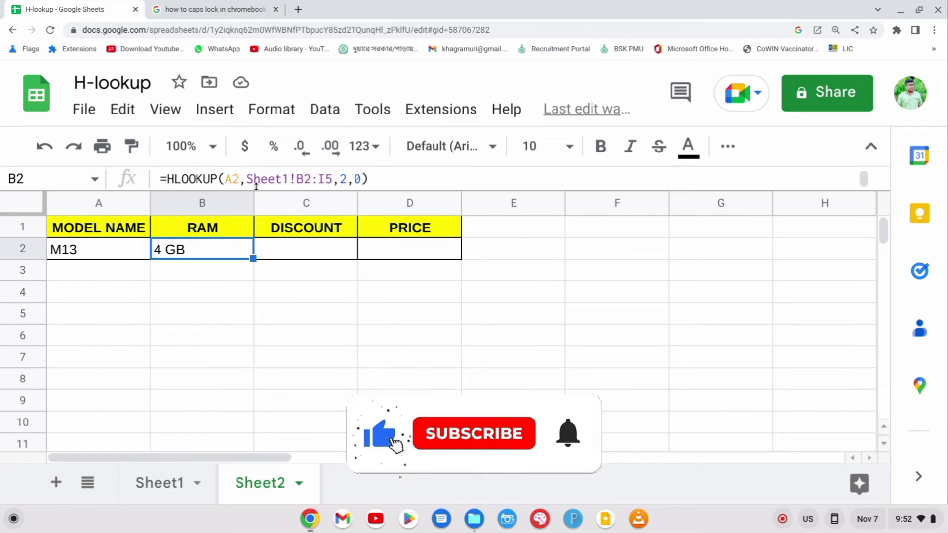
{"action": "left_click", "coordinate": [229, 179]}
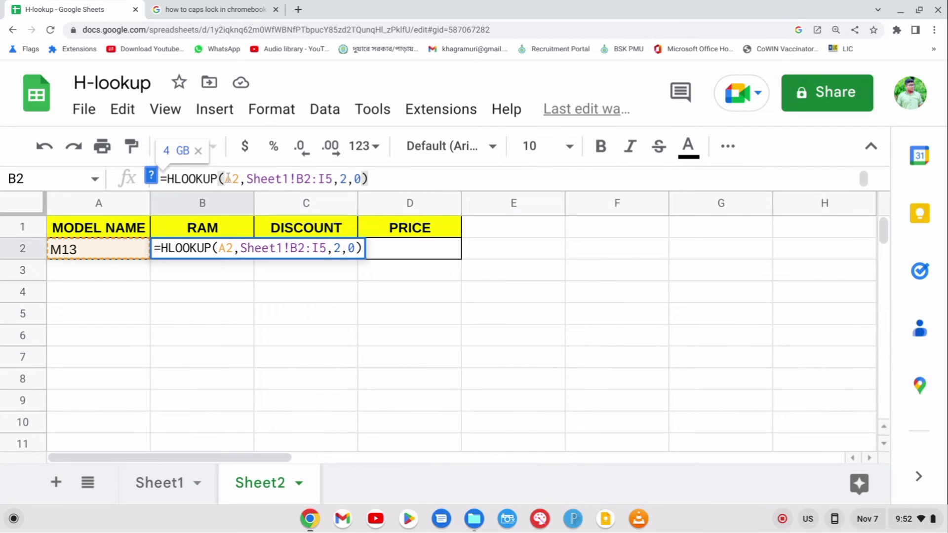
{"action": "type", "text": "$"}
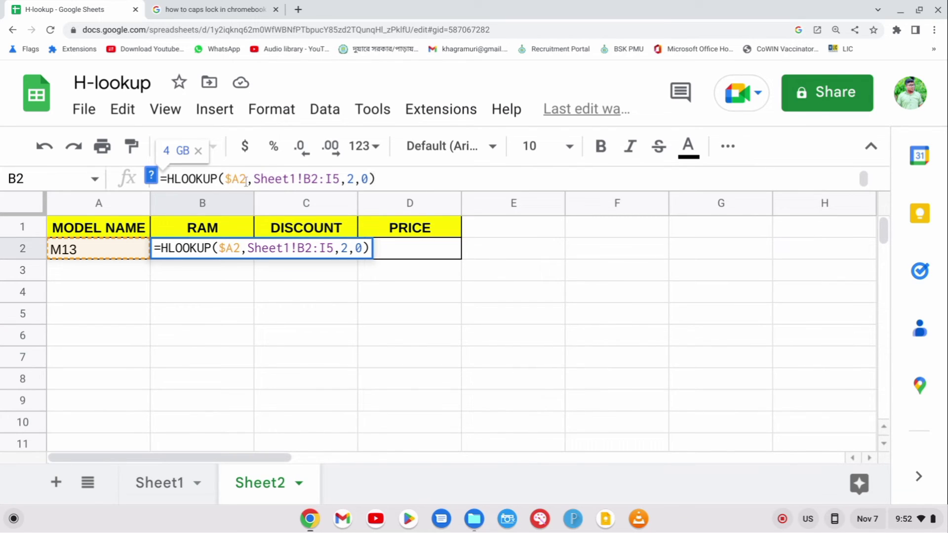
{"action": "left_click", "coordinate": [253, 179]}
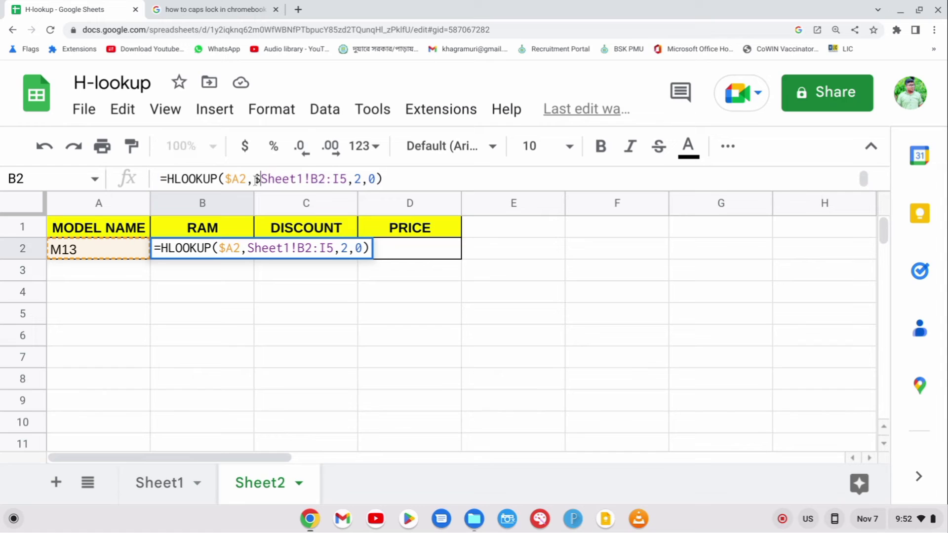
{"action": "type", "text": "$"}
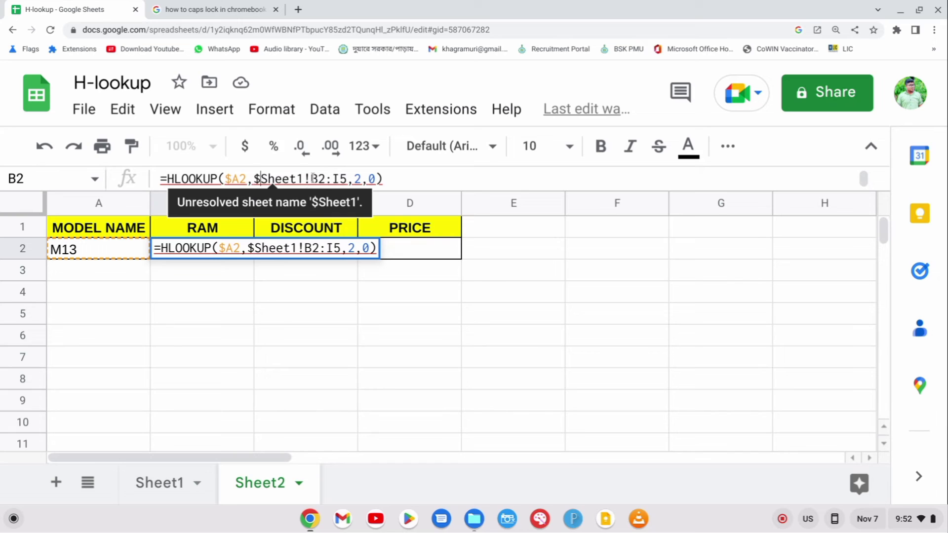
{"action": "key", "text": "BackSpace"}
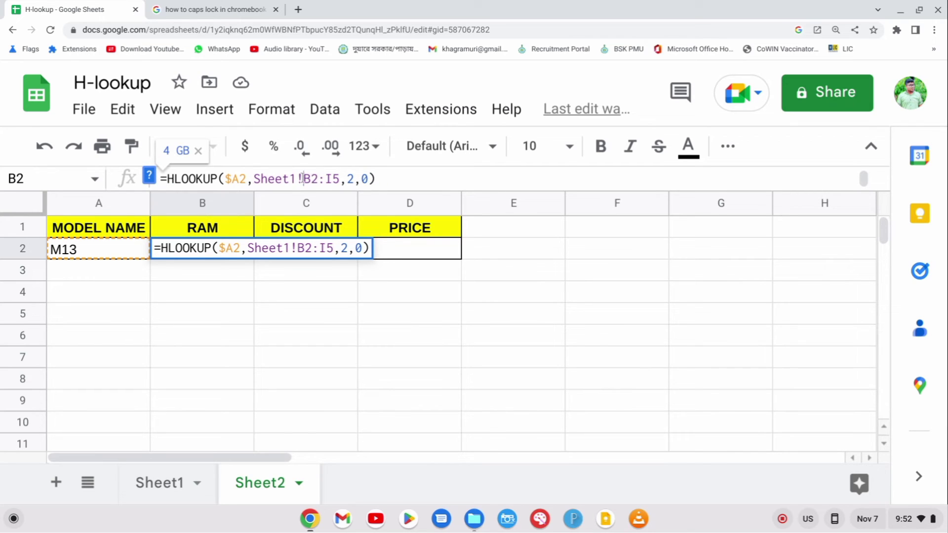
{"action": "type", "text": "$"}
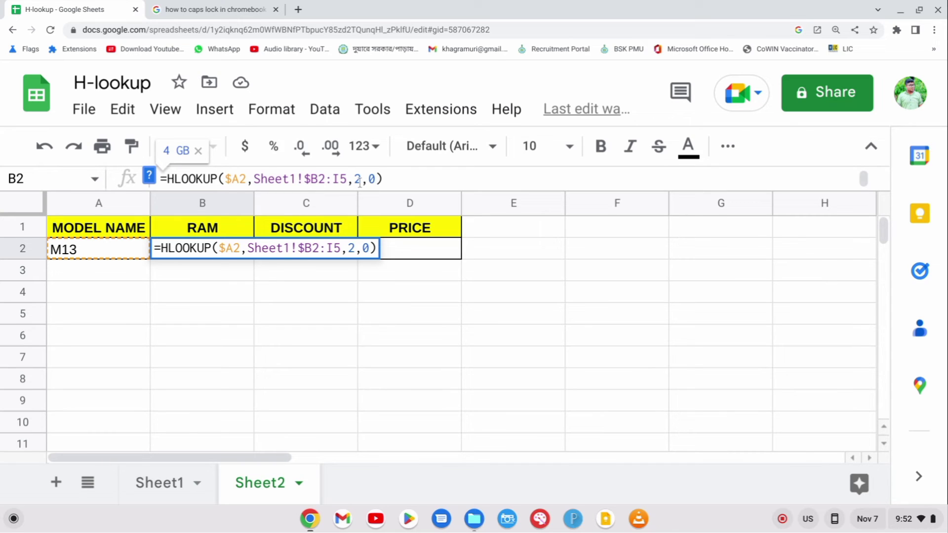
{"action": "key", "text": "Return"}
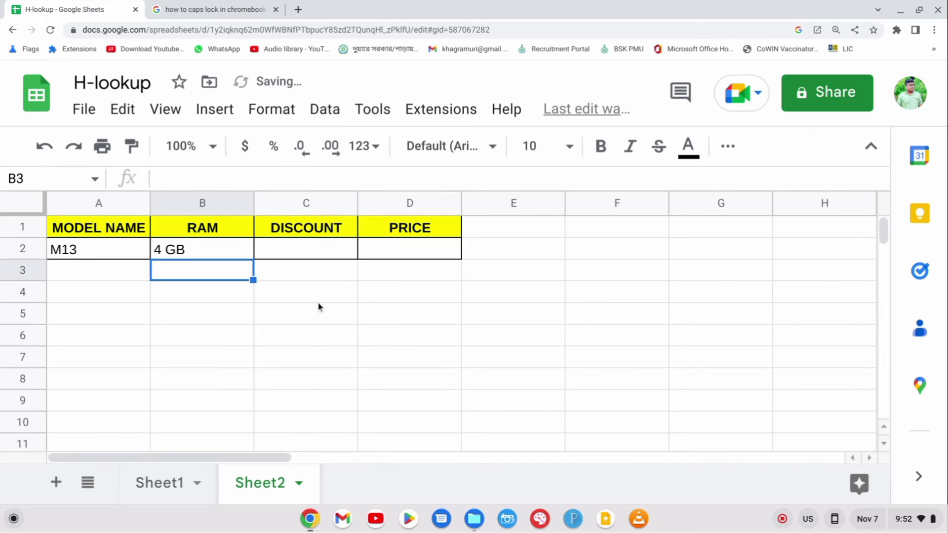
Fill the HLOOKUP formula from B2 across to C2 and D2
{"action": "left_click", "coordinate": [250, 255]}
{"action": "left_click_drag", "start_coordinate": [252, 260], "coordinate": [425, 259]}
{"action": "left_click", "coordinate": [317, 294]}
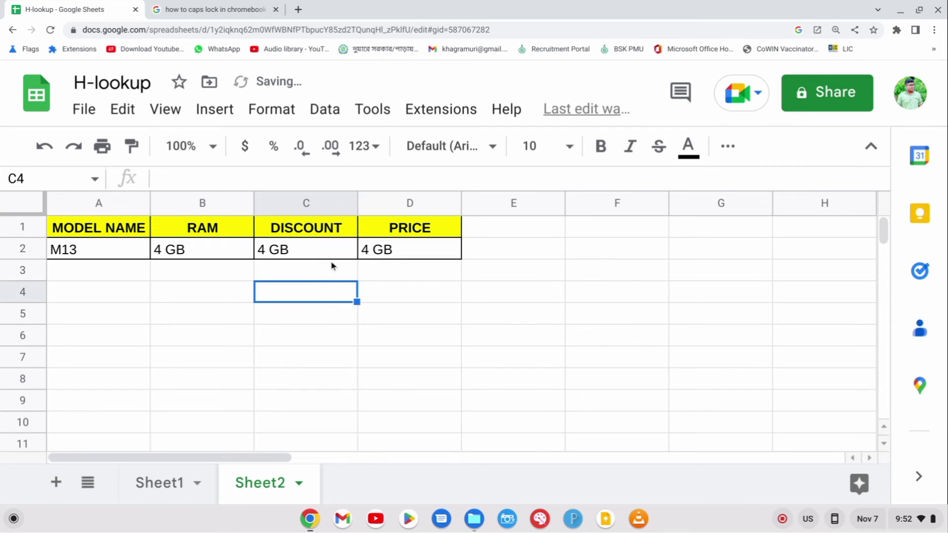
Set the row index in the DISCOUNT formula in C2 to 3
{"action": "double_click", "coordinate": [340, 251]}
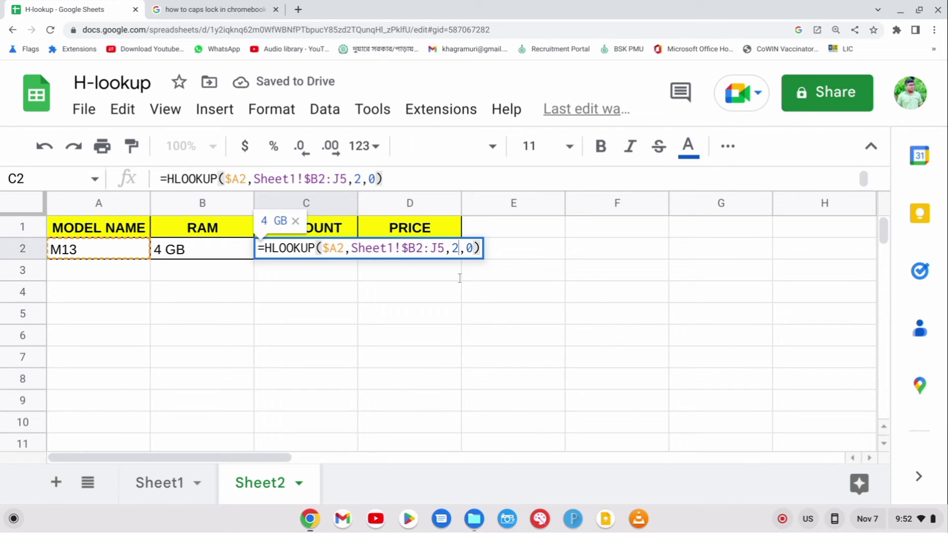
{"action": "key", "text": "Left"}
{"action": "key", "text": "Left"}
{"action": "key", "text": "Left"}
{"action": "key", "text": "BackSpace"}
{"action": "type", "text": "3"}
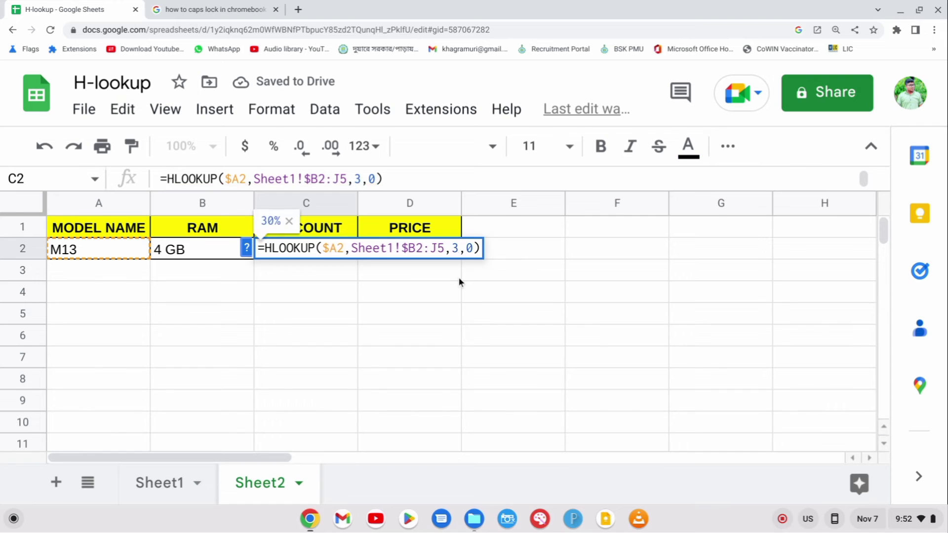
{"action": "key", "text": "Return"}
Set the row index in the PRICE formula in D2 to 4
{"action": "left_click", "coordinate": [437, 257]}
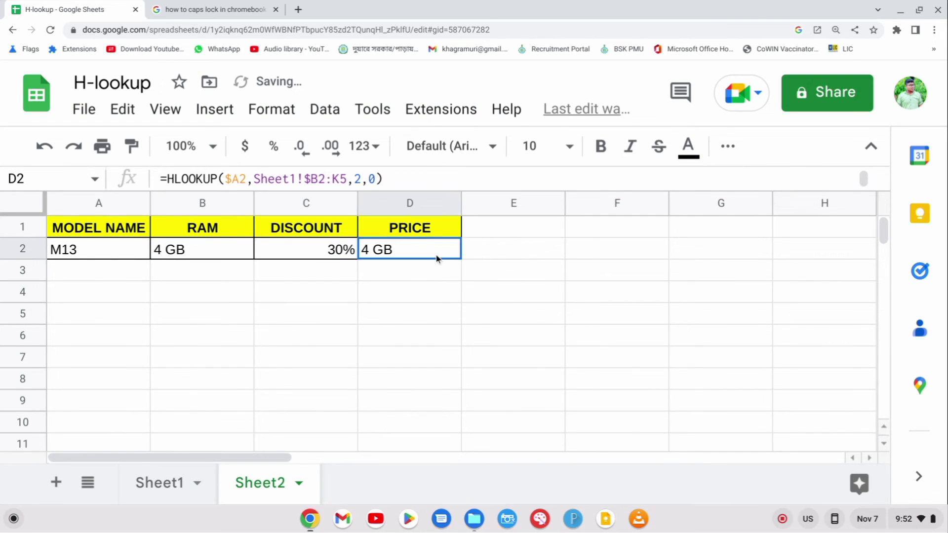
{"action": "double_click", "coordinate": [436, 258]}
{"action": "key", "text": "Left"}
{"action": "key", "text": "Left"}
{"action": "key", "text": "Left"}
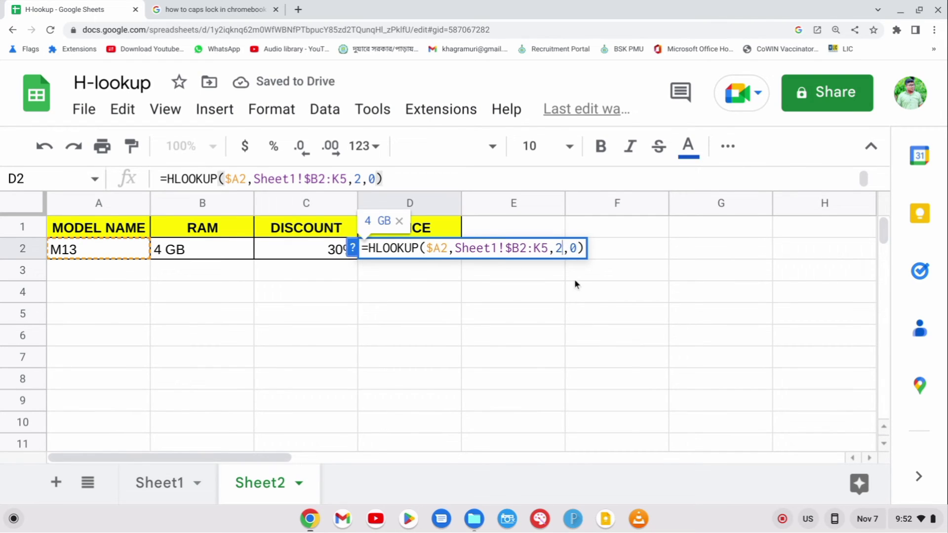
{"action": "key", "text": "BackSpace"}
{"action": "type", "text": "4"}
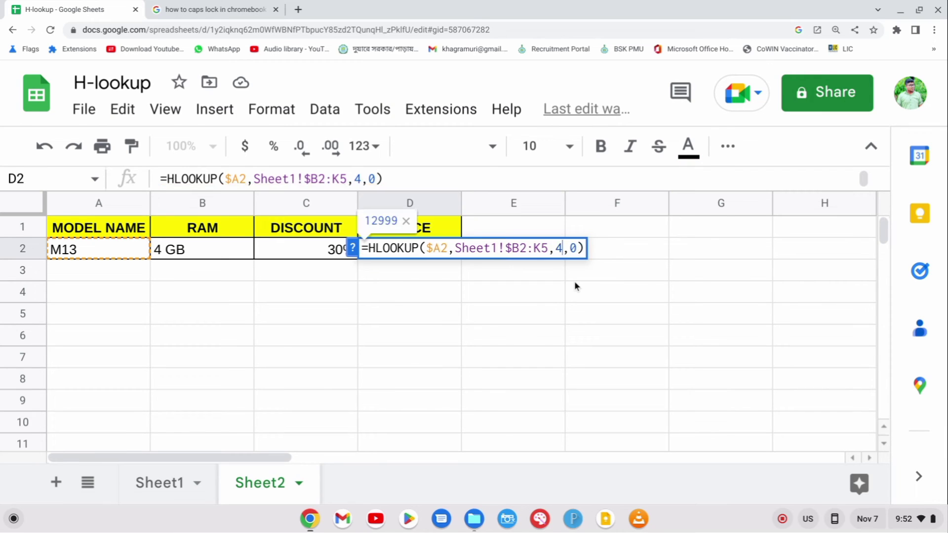
{"action": "key", "text": "Return"}
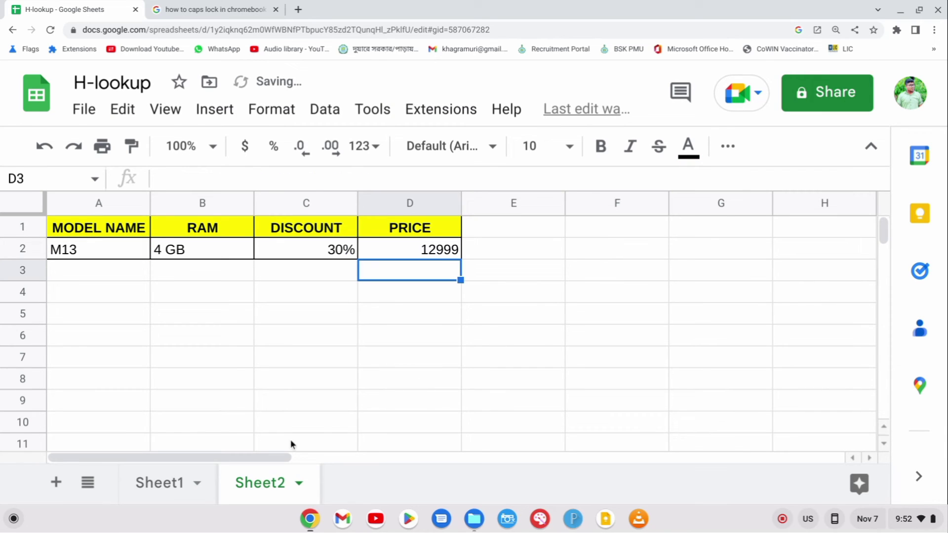
Start a data validation rule for cell A2 with the criteria List from a range
{"action": "left_click", "coordinate": [114, 254]}
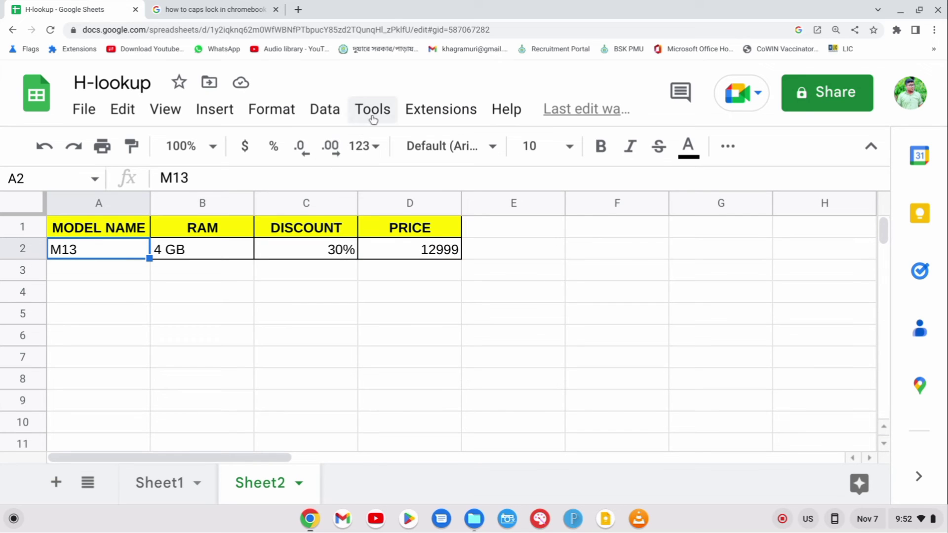
{"action": "left_click", "coordinate": [327, 112]}
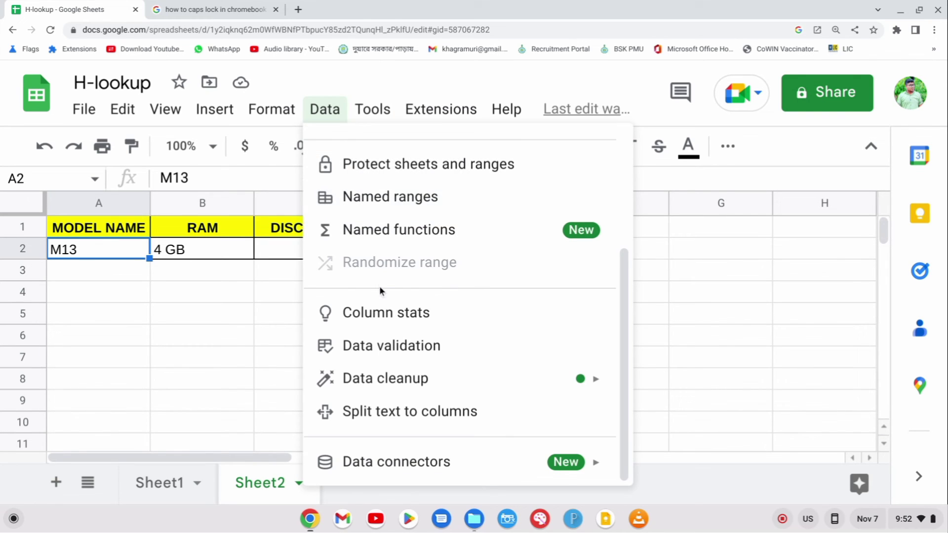
{"action": "left_click", "coordinate": [394, 337]}
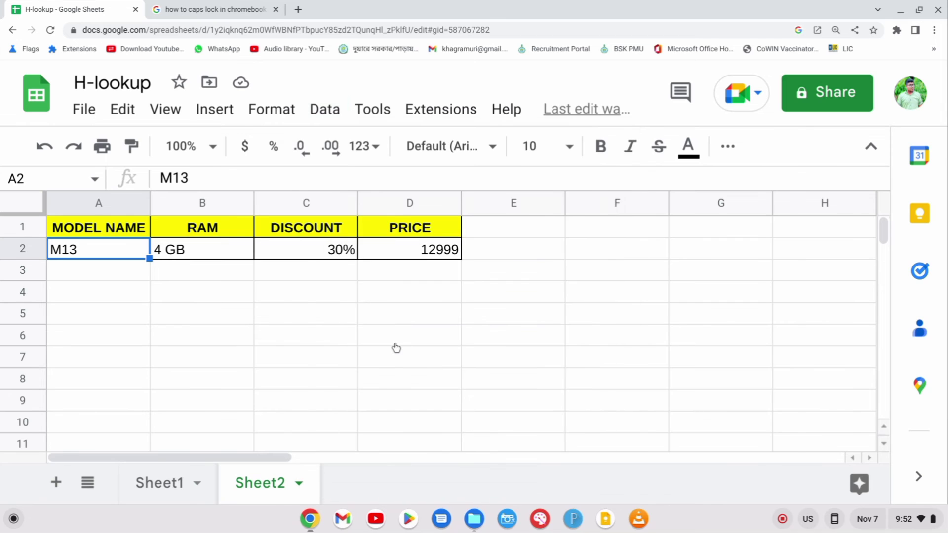
{"action": "left_click", "coordinate": [360, 234]}
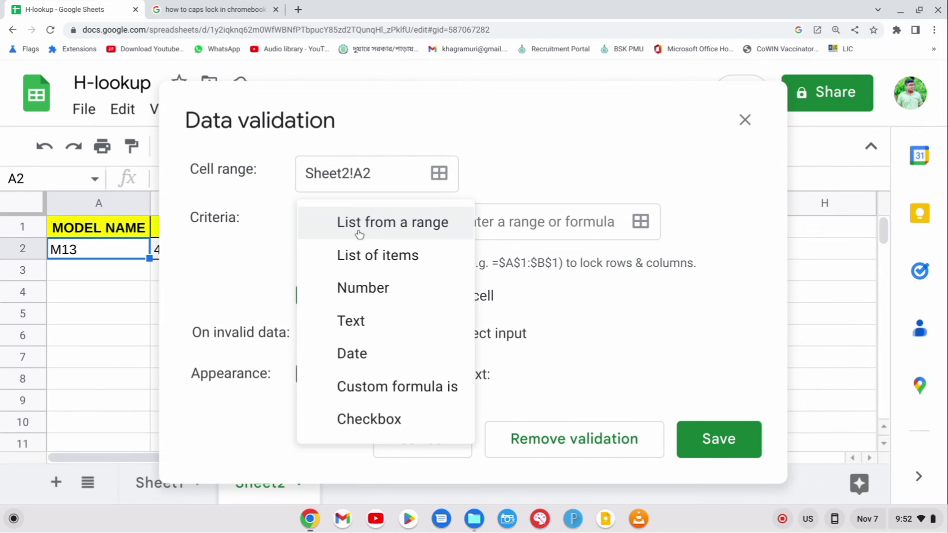
{"action": "left_click", "coordinate": [393, 231]}
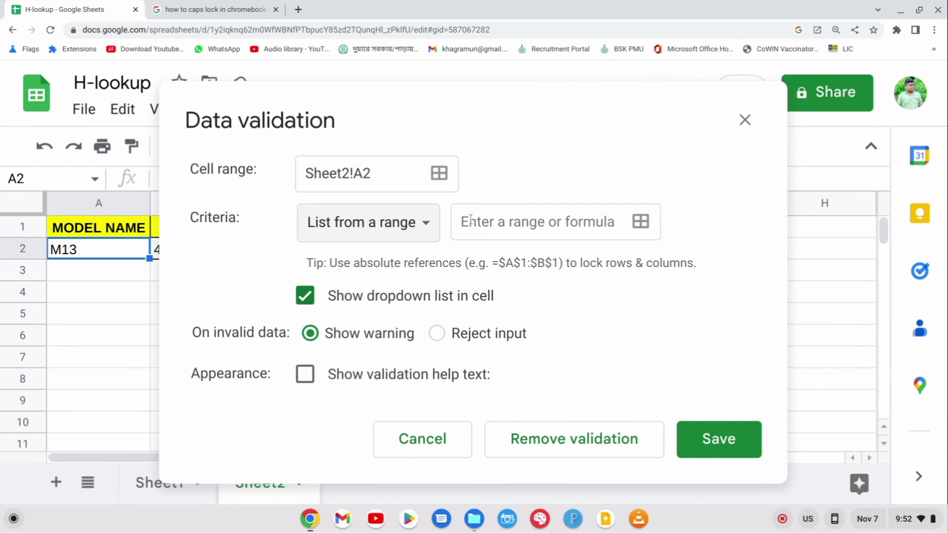
Use the model names in Sheet1!B2:I2 as the validation list's source range and save the rule
{"action": "left_click", "coordinate": [628, 226]}
{"action": "left_click", "coordinate": [159, 491]}
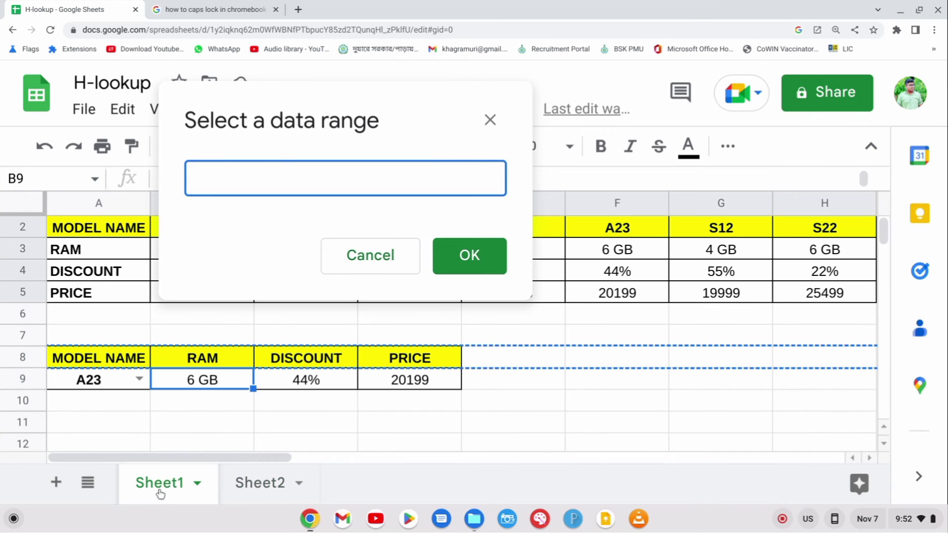
{"action": "left_click_drag", "start_coordinate": [322, 88], "coordinate": [338, 309]}
{"action": "left_click_drag", "start_coordinate": [208, 230], "coordinate": [736, 231]}
{"action": "left_click", "coordinate": [486, 459]}
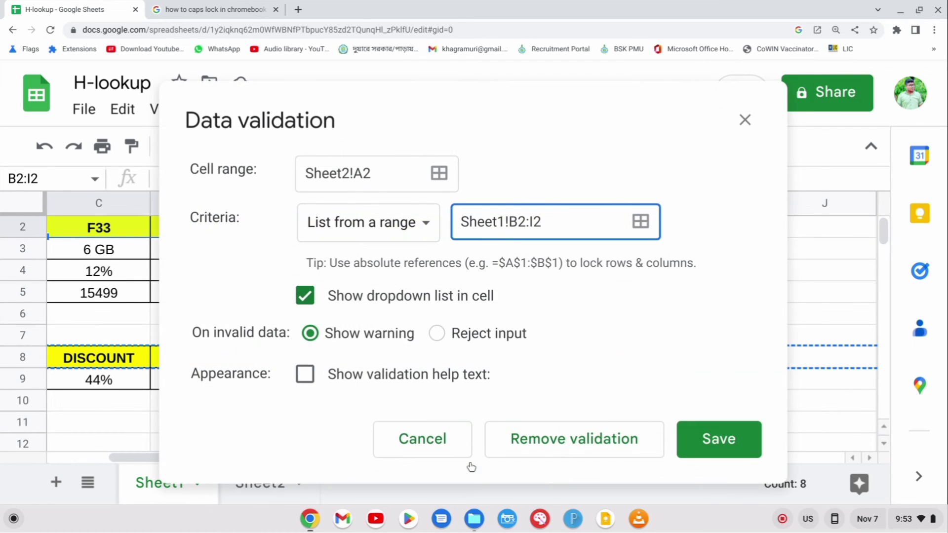
{"action": "left_click", "coordinate": [734, 443]}
Return to Sheet2 and try several models in A2's dropdown, starting with F33 and ending with S12
{"action": "left_click", "coordinate": [259, 484]}
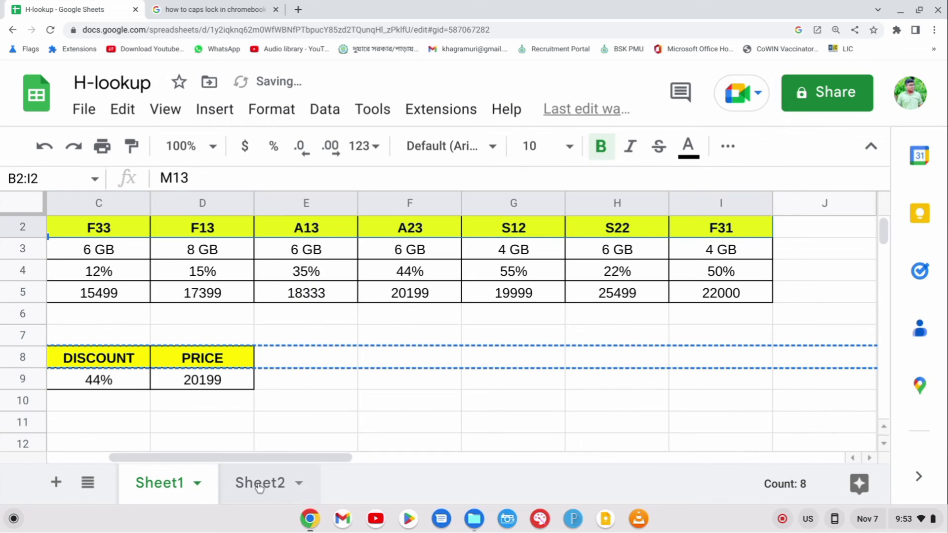
{"action": "left_click", "coordinate": [161, 338]}
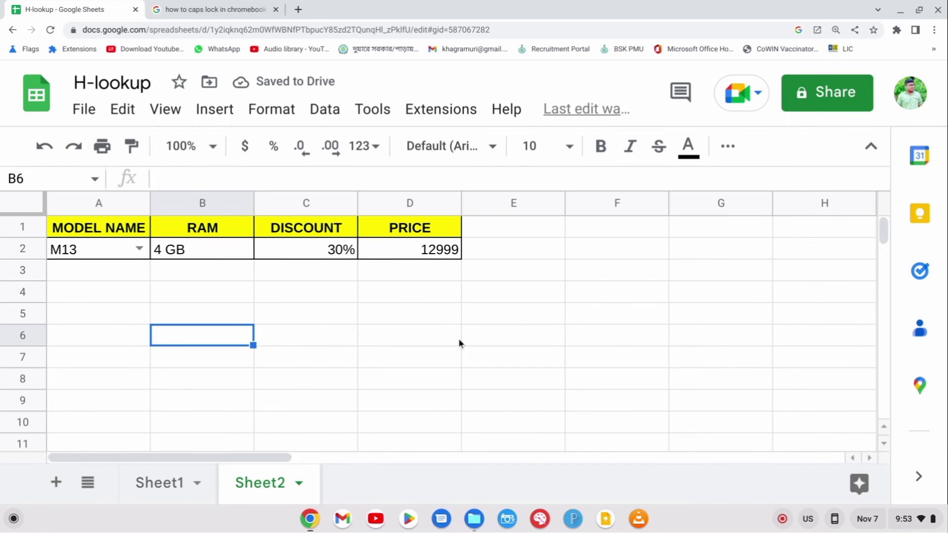
{"action": "left_click", "coordinate": [140, 250]}
{"action": "left_click", "coordinate": [104, 300]}
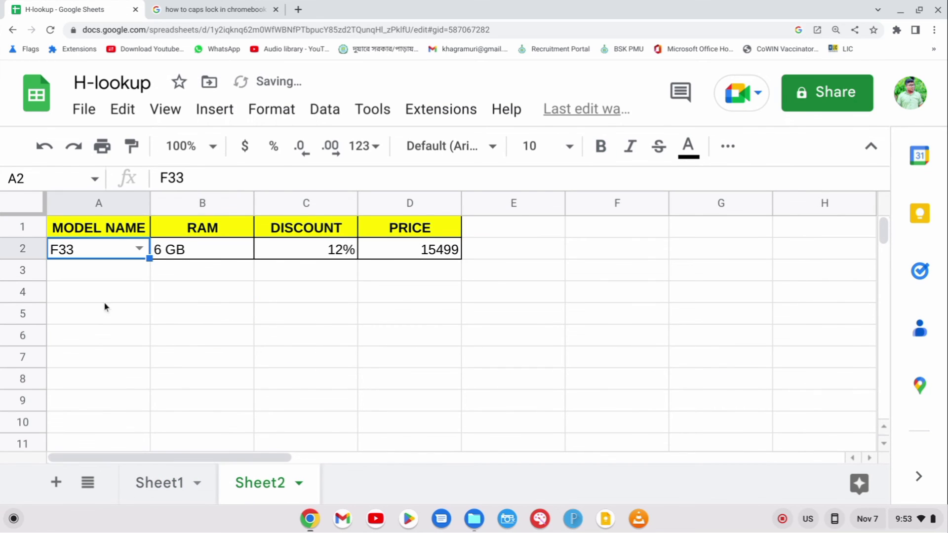
{"action": "left_click", "coordinate": [140, 250]}
{"action": "left_click", "coordinate": [90, 359]}
{"action": "left_click", "coordinate": [139, 249]}
{"action": "left_click", "coordinate": [94, 414]}
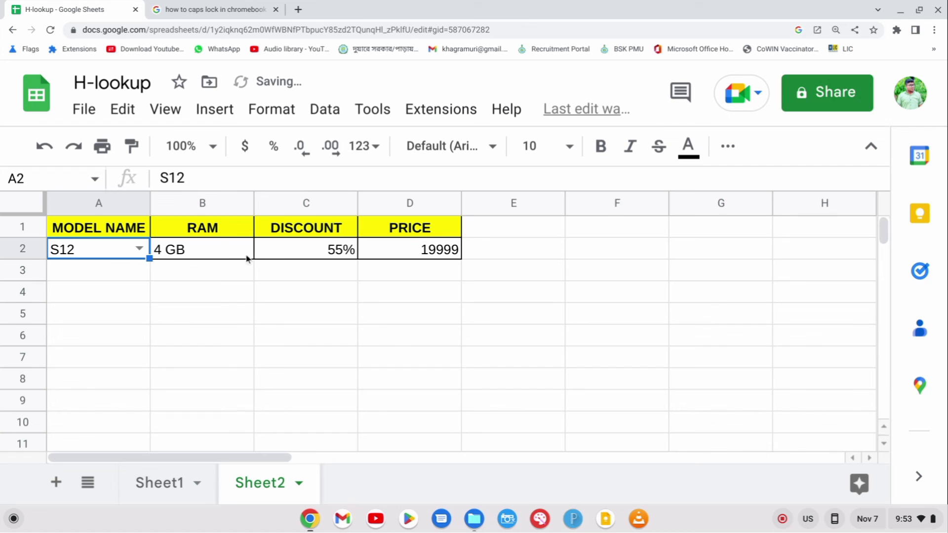
Check Sheet2's S12 results against the S12 column in Sheet1, and return to Sheet2
{"action": "left_click", "coordinate": [170, 483]}
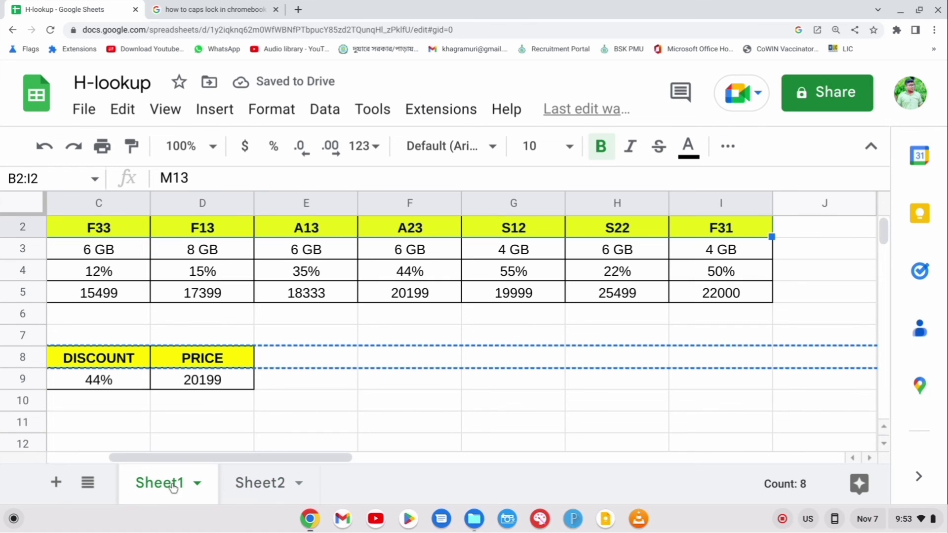
{"action": "left_click", "coordinate": [513, 202]}
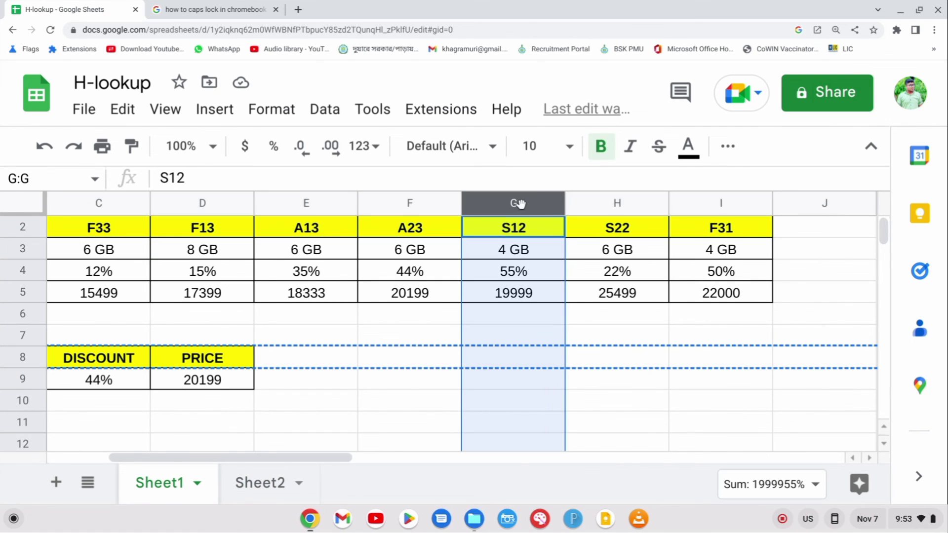
{"action": "left_click", "coordinate": [262, 484]}
{"action": "left_click", "coordinate": [386, 321]}
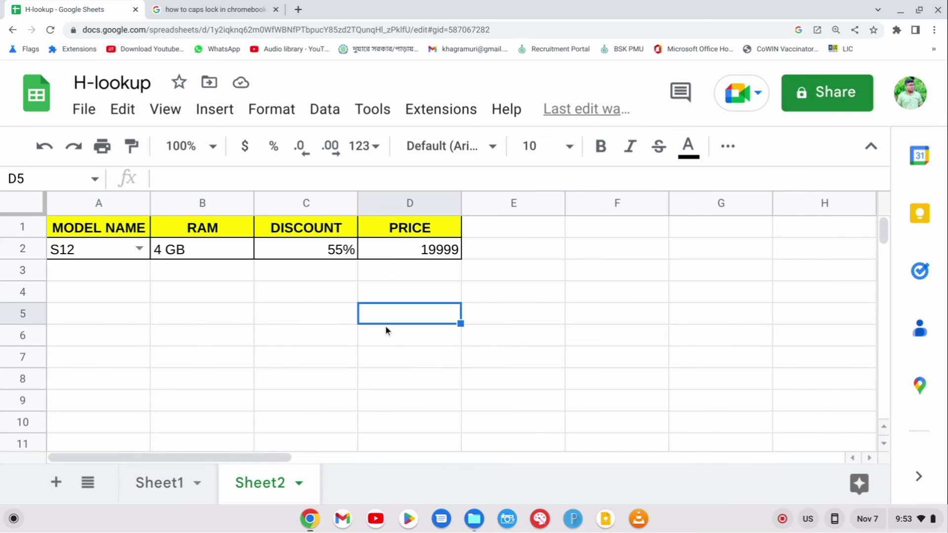